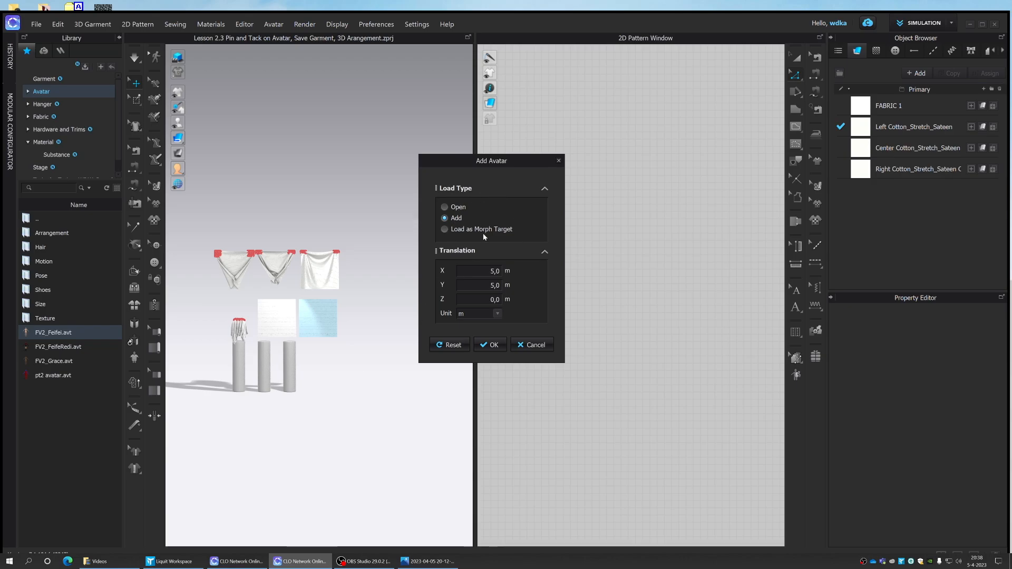
- Add the FV2_Feifei avatar with a 5,0 m X and 5,0 m Y translation, and move it to the ground
{"action": "left_click", "coordinate": [481, 345]}
{"action": "left_click", "coordinate": [492, 346]}
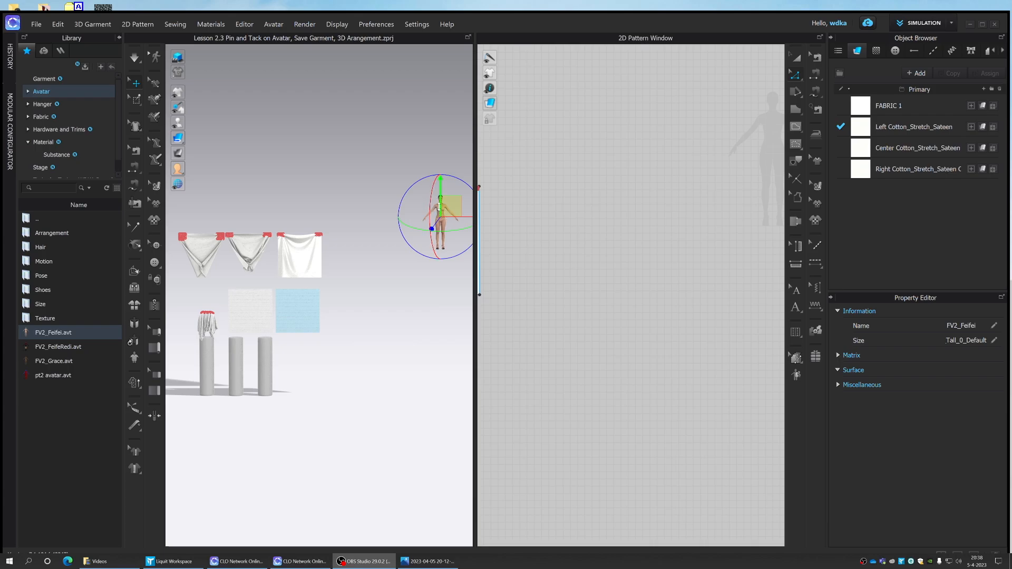
{"action": "right_click", "coordinate": [444, 210]}
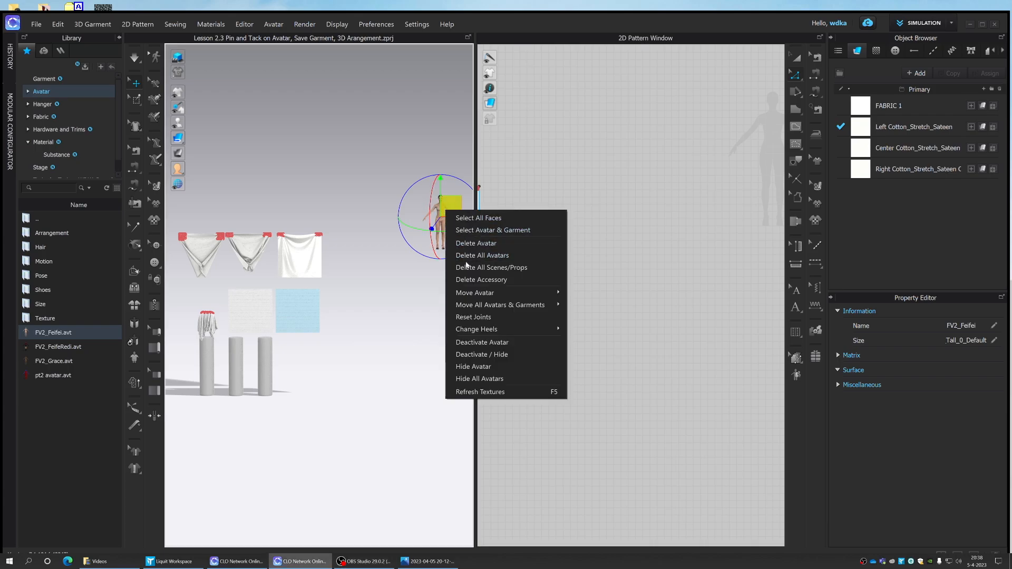
{"action": "mouse_move", "coordinate": [488, 294]}
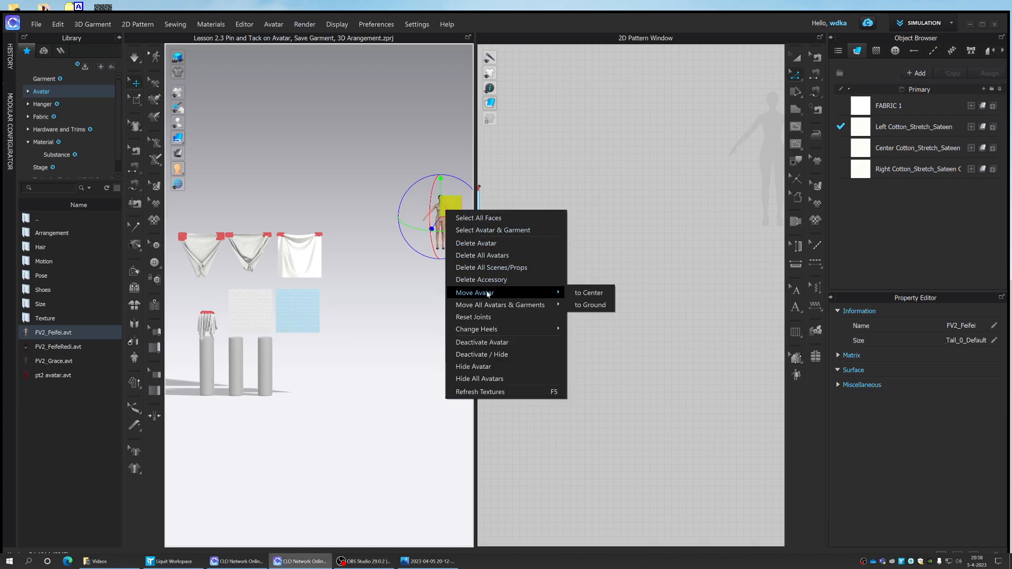
{"action": "left_click", "coordinate": [579, 307]}
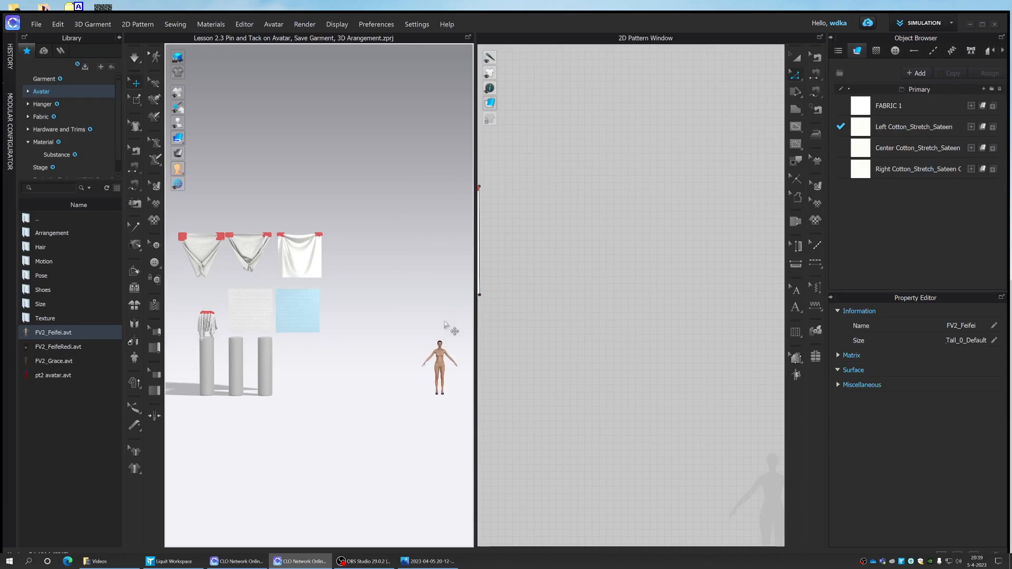
- Move the FV2_Feifei avatar to the center so it stands beside the pillars, and deselect it
{"action": "scroll", "coordinate": [453, 340], "scroll_direction": "up", "scroll_amount": 1}
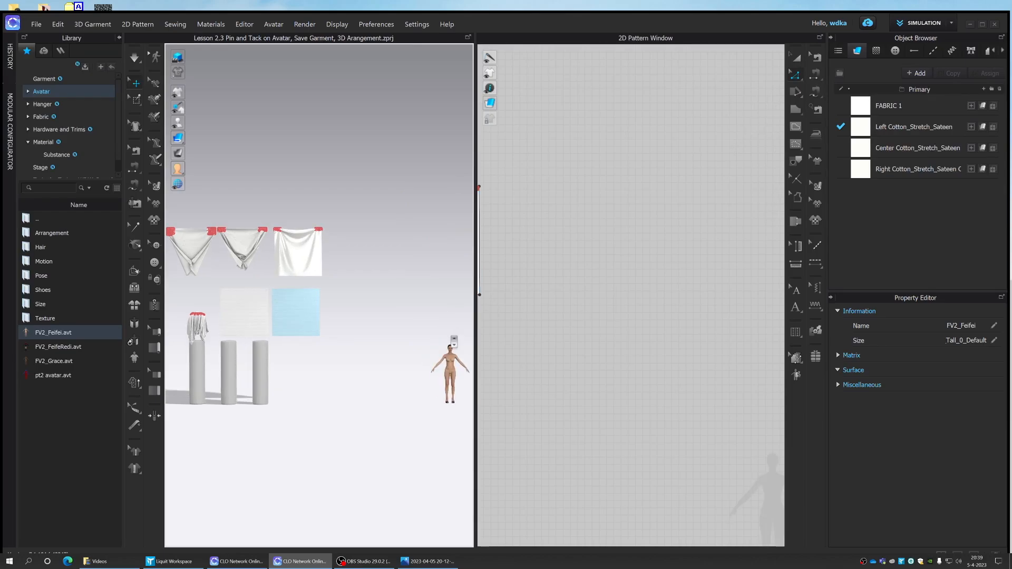
{"action": "scroll", "coordinate": [454, 340], "scroll_direction": "down", "scroll_amount": 1}
{"action": "left_click", "coordinate": [431, 353]}
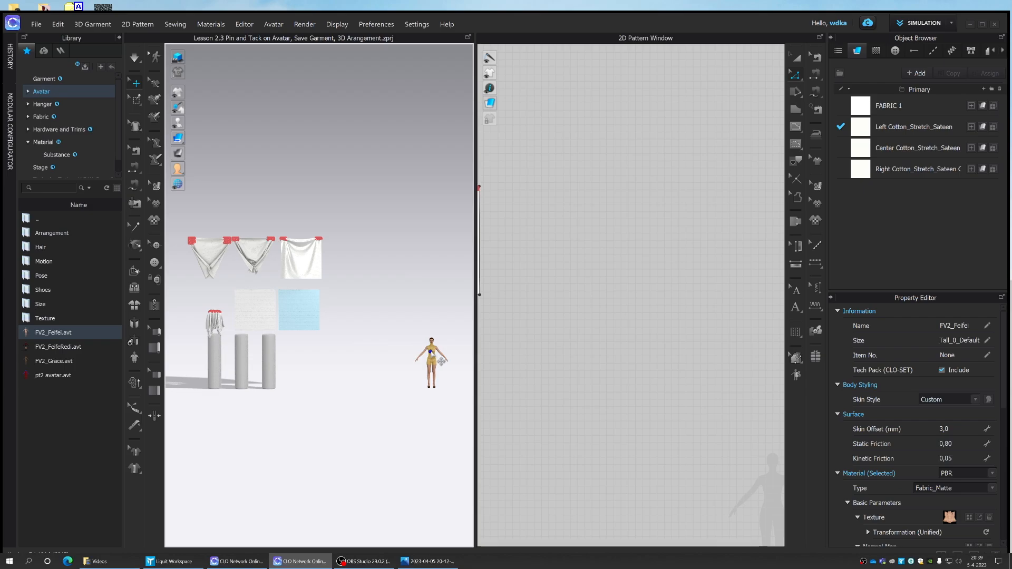
{"action": "right_click", "coordinate": [431, 353]}
{"action": "mouse_move", "coordinate": [542, 422]}
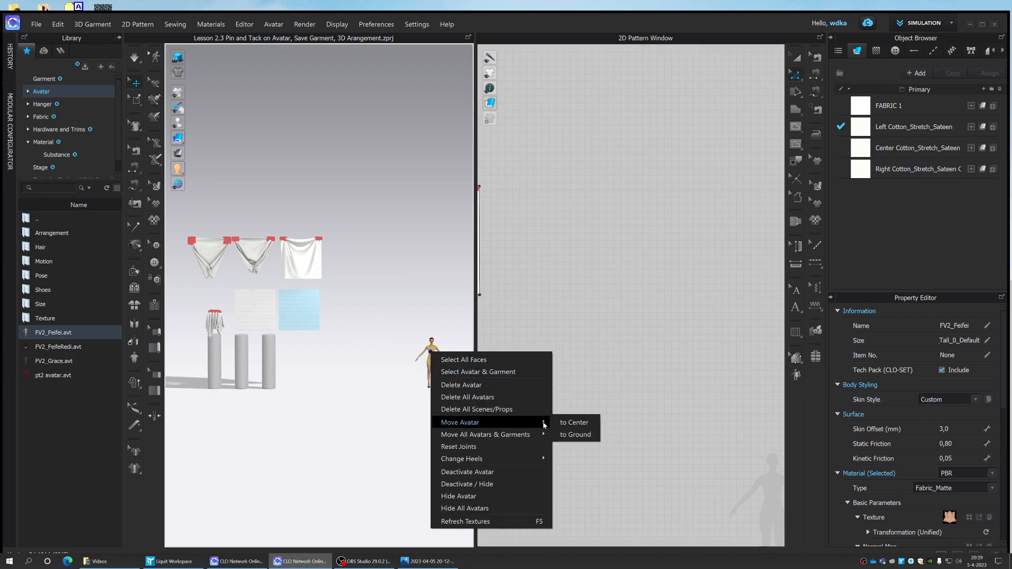
{"action": "left_click", "coordinate": [574, 422]}
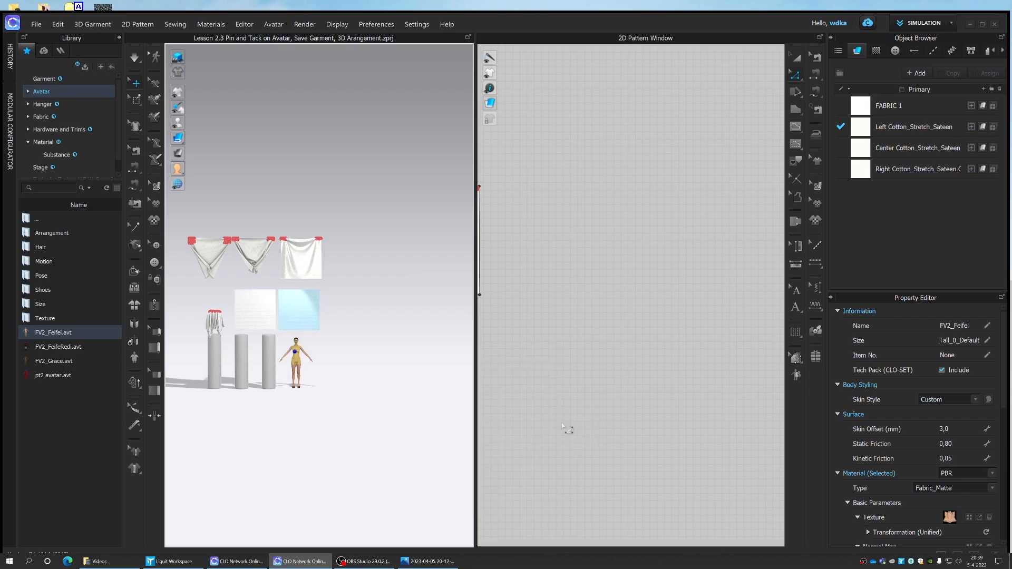
{"action": "scroll", "coordinate": [336, 352], "scroll_direction": "up", "scroll_amount": 2}
{"action": "scroll", "coordinate": [349, 343], "scroll_direction": "up", "scroll_amount": 3}
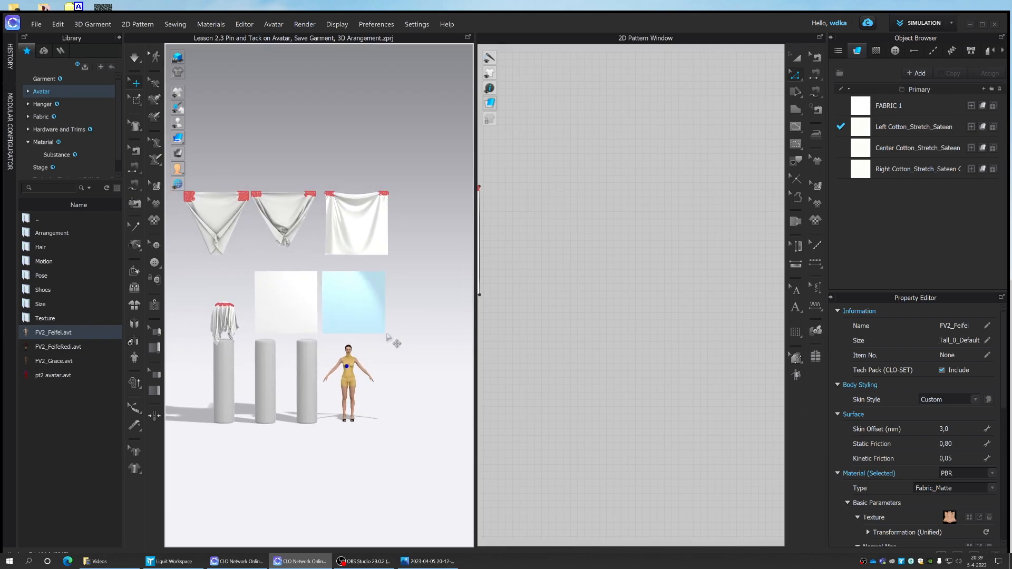
{"action": "left_click", "coordinate": [391, 355]}
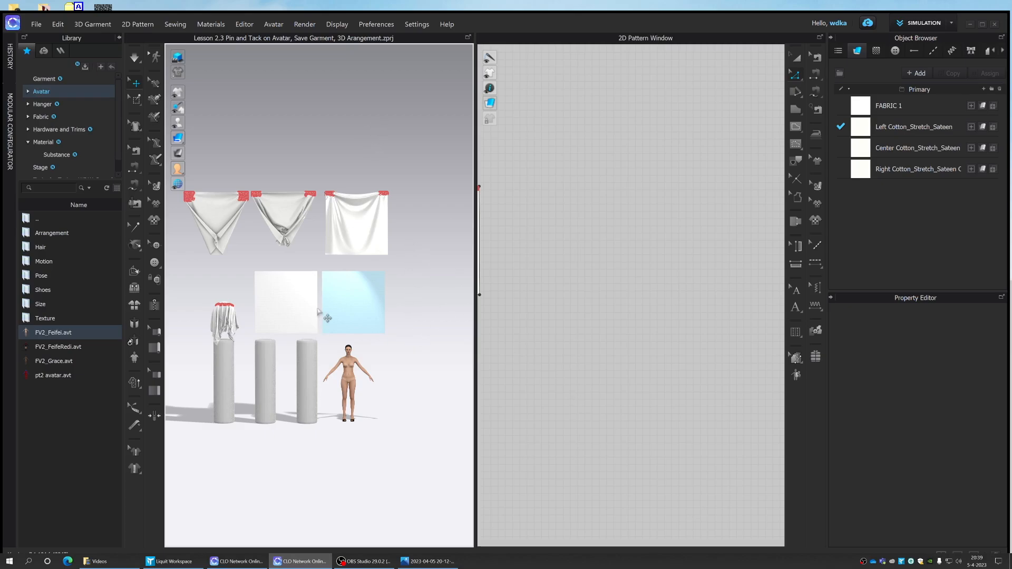
- Move the white square pattern from above the pillars to a position in front of the avatar
{"action": "scroll", "coordinate": [393, 340], "scroll_direction": "up", "scroll_amount": 2}
{"action": "middle_click_drag", "start_coordinate": [394, 339], "coordinate": [397, 279]}
{"action": "left_click", "coordinate": [271, 251]}
{"action": "left_click_drag", "start_coordinate": [271, 251], "coordinate": [348, 345]}
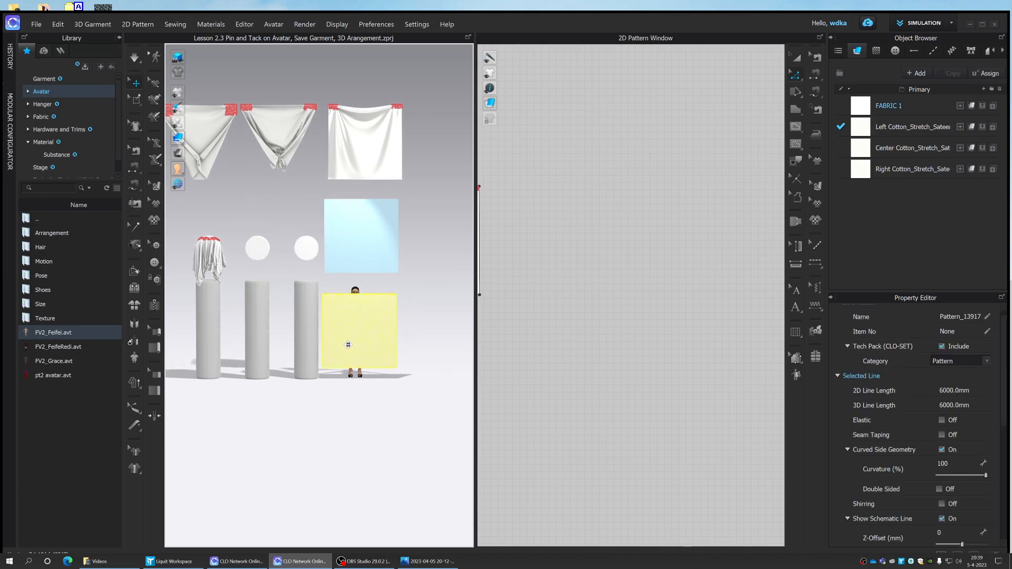
{"action": "left_click", "coordinate": [380, 306]}
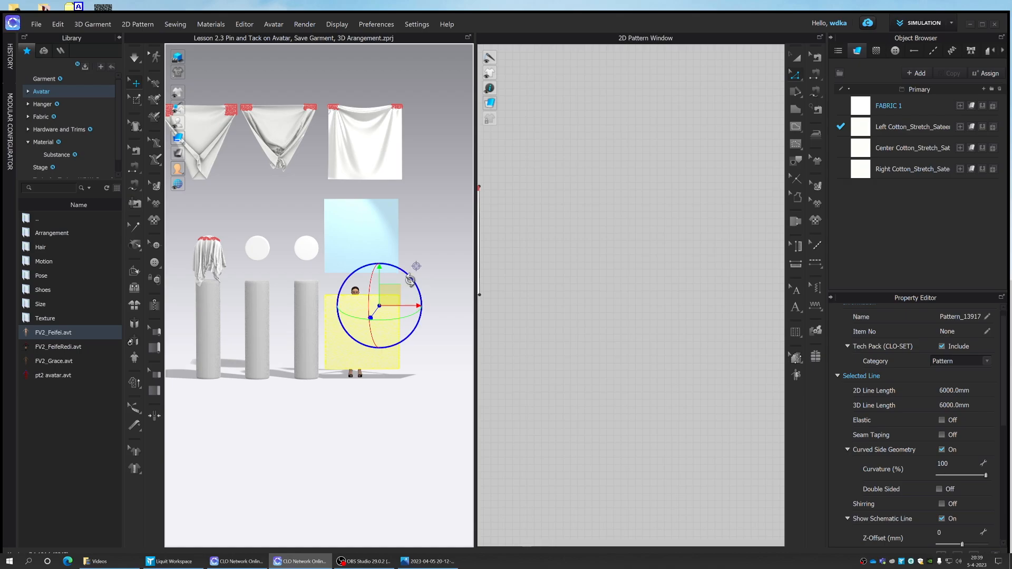
{"action": "scroll", "coordinate": [378, 300], "scroll_direction": "up", "scroll_amount": 4}
{"action": "left_click_drag", "start_coordinate": [334, 302], "coordinate": [335, 304]}
{"action": "left_click", "coordinate": [409, 351]}
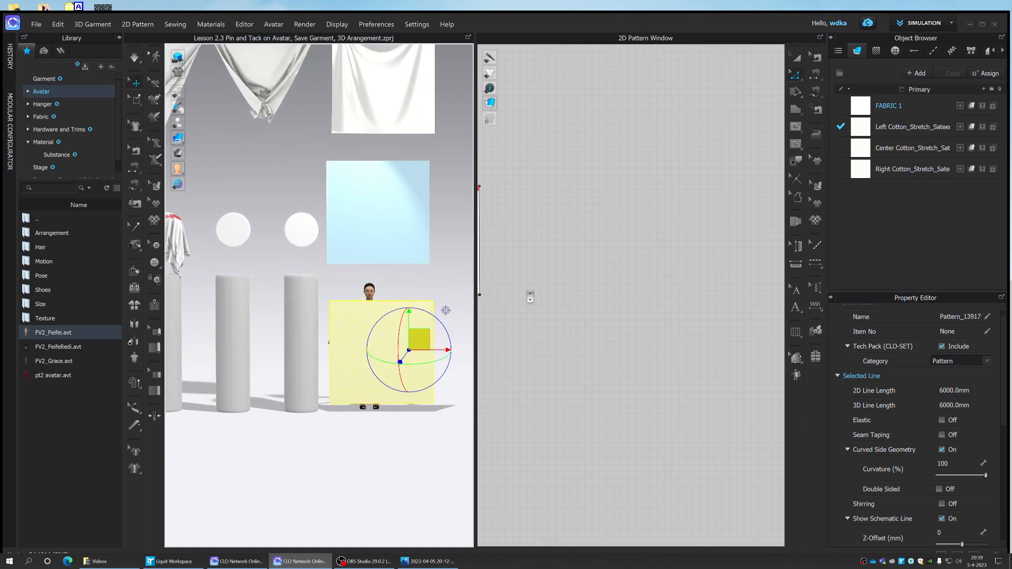
- Scale the middle square of the lower 2D pattern row down to a 2D line length of about 4426 mm
{"action": "scroll", "coordinate": [547, 304], "scroll_direction": "down", "scroll_amount": 3}
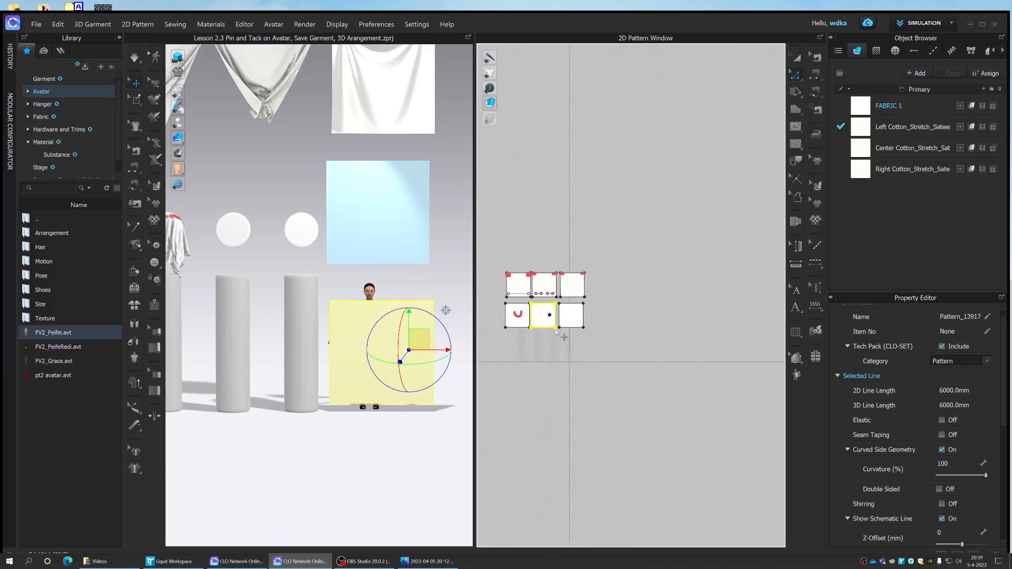
{"action": "left_click", "coordinate": [587, 350]}
{"action": "left_click", "coordinate": [540, 304]}
{"action": "double_click", "coordinate": [537, 309]}
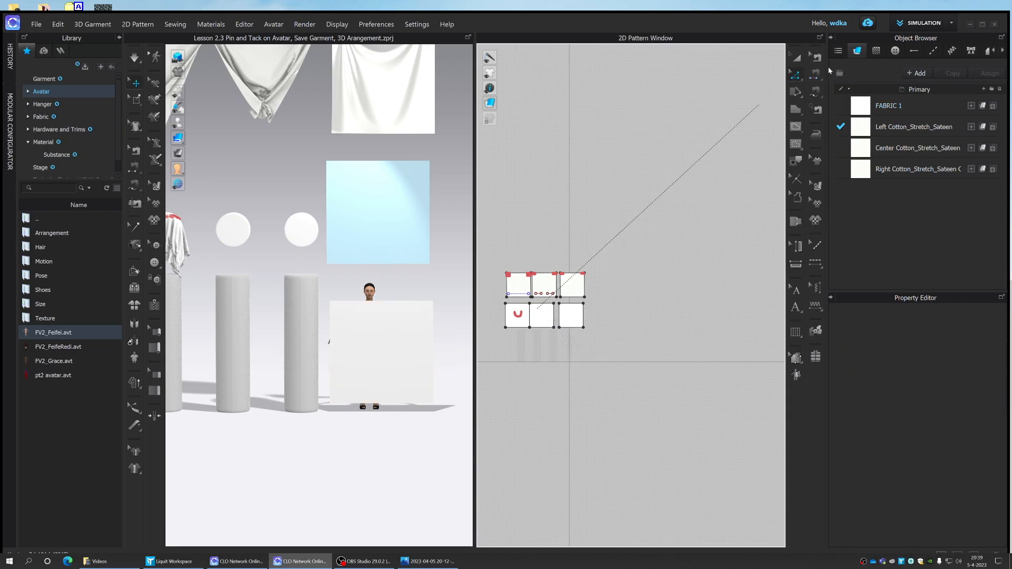
{"action": "key", "text": "Escape"}
{"action": "left_click", "coordinate": [796, 57]}
{"action": "left_click", "coordinate": [541, 315]}
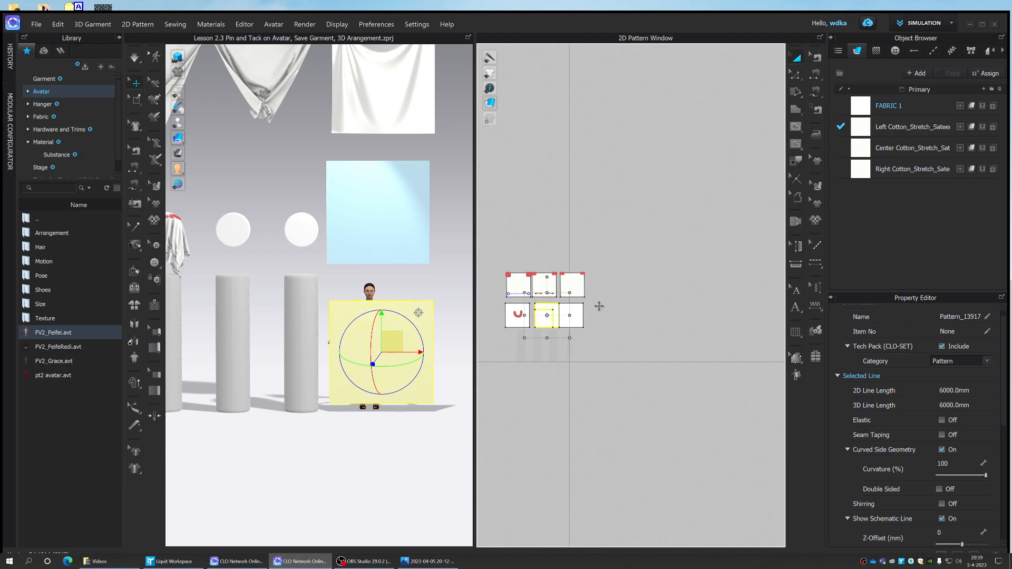
{"action": "left_click_drag", "start_coordinate": [574, 292], "coordinate": [565, 299]}
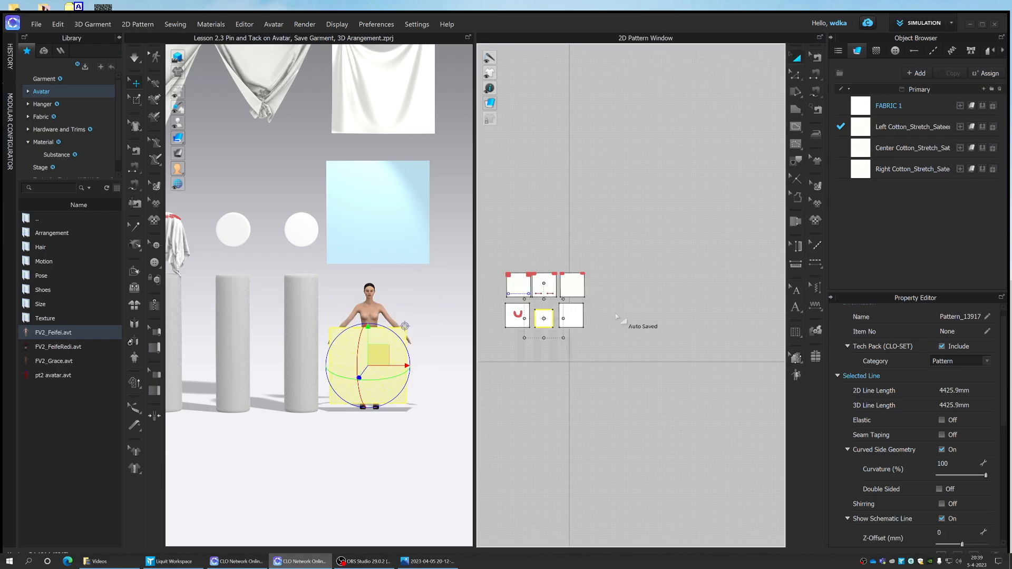
- Raise the square pattern to the avatar's upper body and run the simulation to drape it over her
{"action": "left_click_drag", "start_coordinate": [379, 354], "coordinate": [375, 310]}
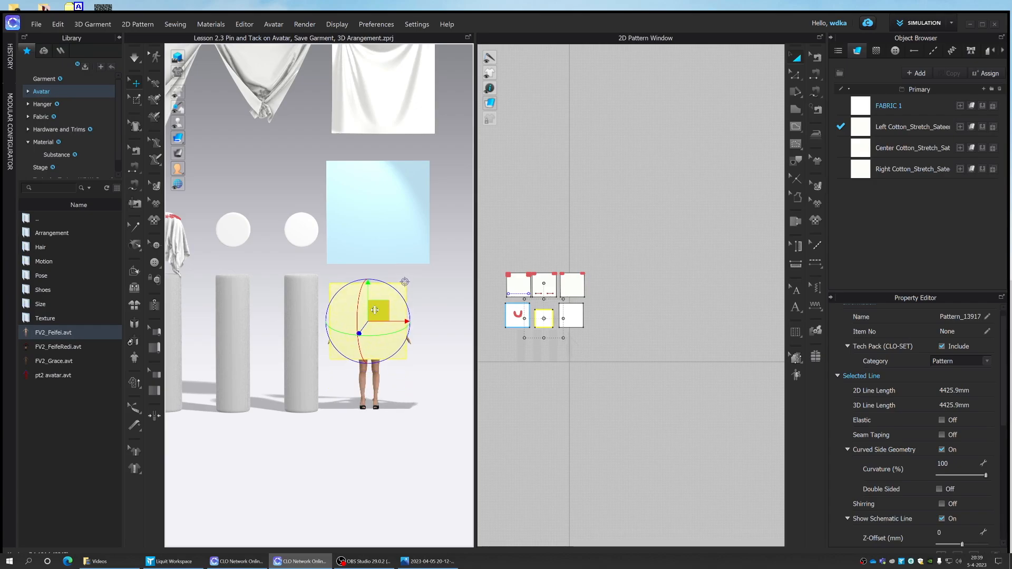
{"action": "right_click_drag", "start_coordinate": [374, 311], "coordinate": [461, 318]}
{"action": "mouse_move", "coordinate": [387, 327]}
{"action": "left_mouse_down"}
{"action": "mouse_move", "coordinate": [360, 332]}
{"action": "mouse_move", "coordinate": [376, 332]}
{"action": "left_mouse_up"}
{"action": "left_click_drag", "start_coordinate": [345, 293], "coordinate": [312, 316]}
{"action": "left_click", "coordinate": [135, 57]}
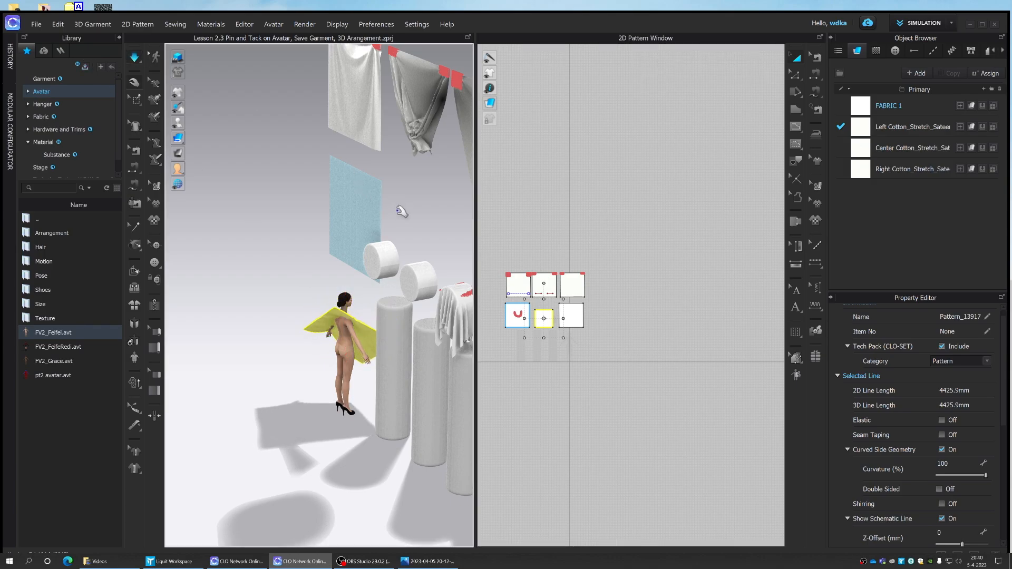
{"action": "right_click_drag", "start_coordinate": [408, 256], "coordinate": [336, 232]}
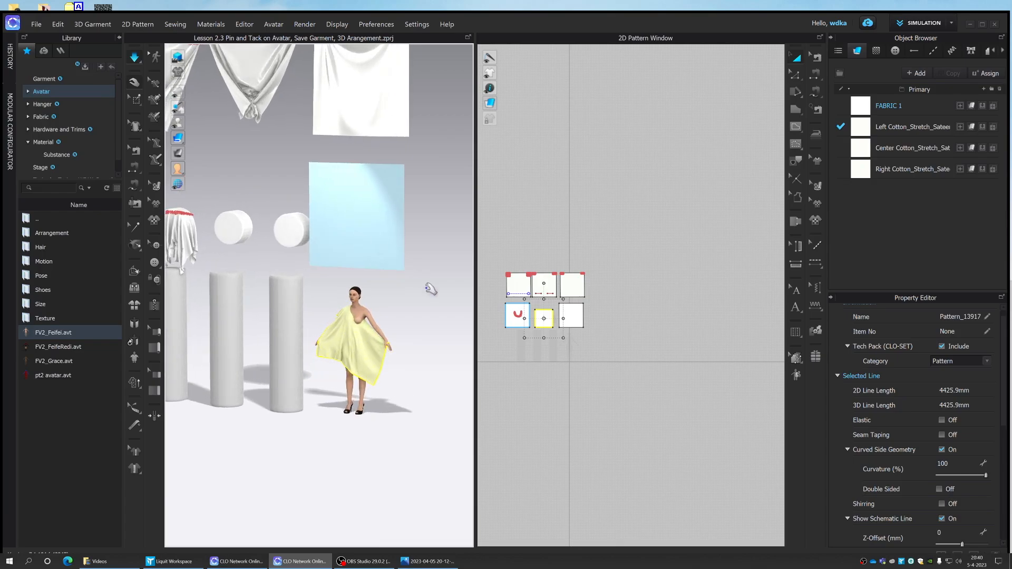
{"action": "key", "text": "w"}
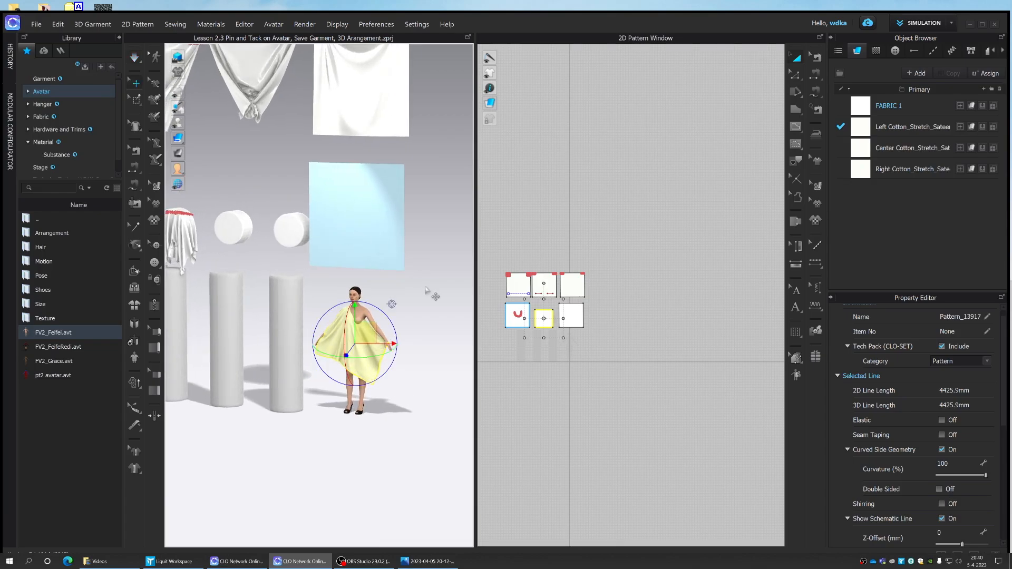
- Reset the 3D arrangement of the draped square pattern
{"action": "right_click", "coordinate": [339, 347]}
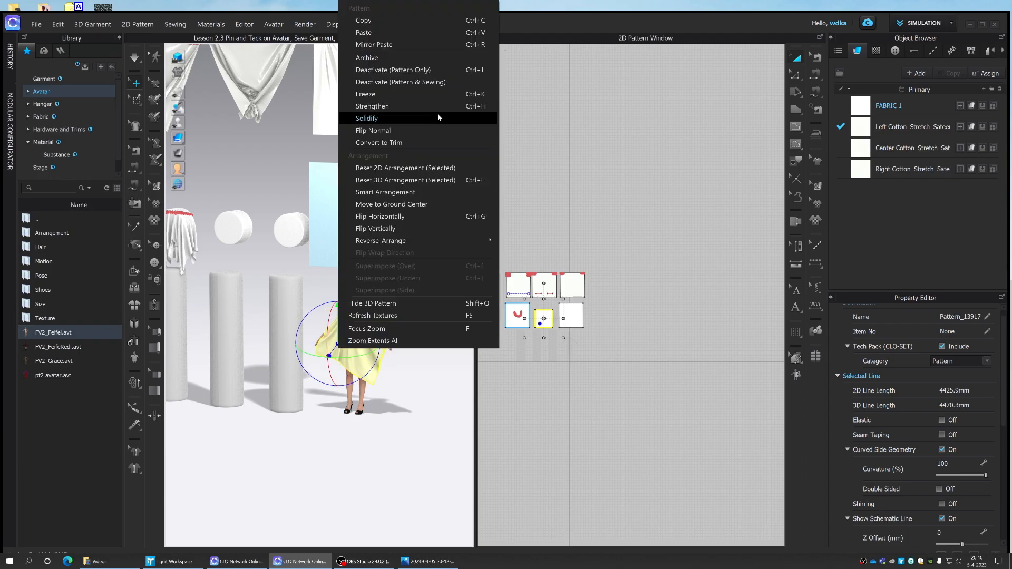
{"action": "left_click", "coordinate": [407, 180]}
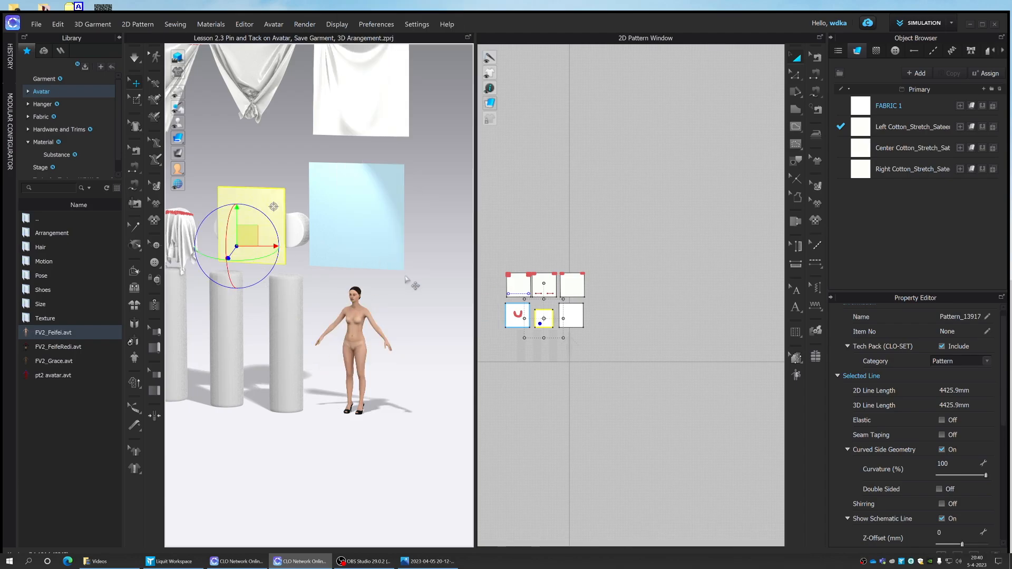
{"action": "scroll", "coordinate": [385, 296], "scroll_direction": "down", "scroll_amount": 3}
{"action": "middle_click_drag", "start_coordinate": [385, 302], "coordinate": [400, 299]}
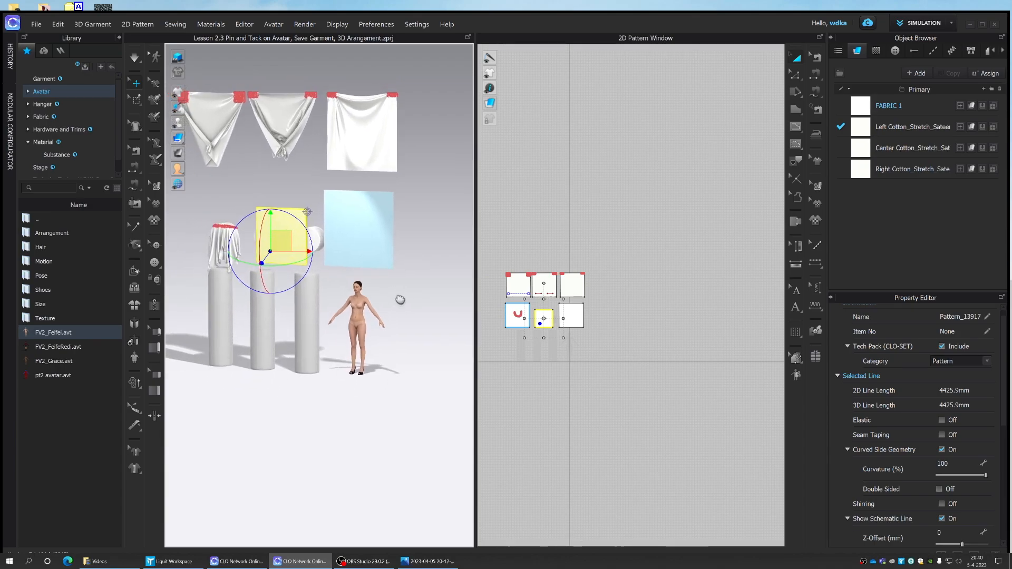
- Show the avatar's arrangement points, wrap the square pattern onto the front body point, and hide the points again
{"action": "mouse_move", "coordinate": [179, 124]}
{"action": "left_click", "coordinate": [363, 318]}
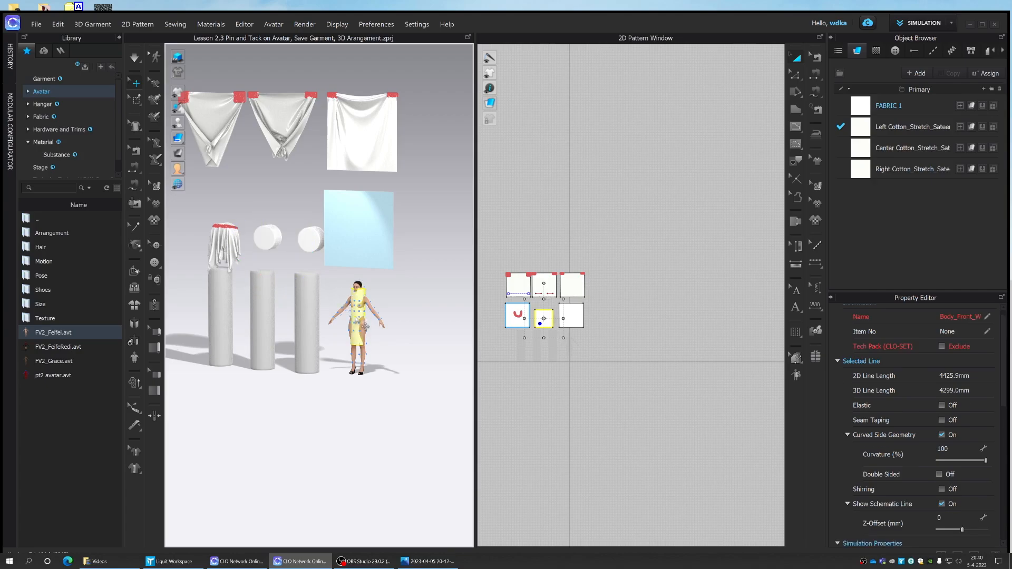
{"action": "left_click", "coordinate": [417, 292]}
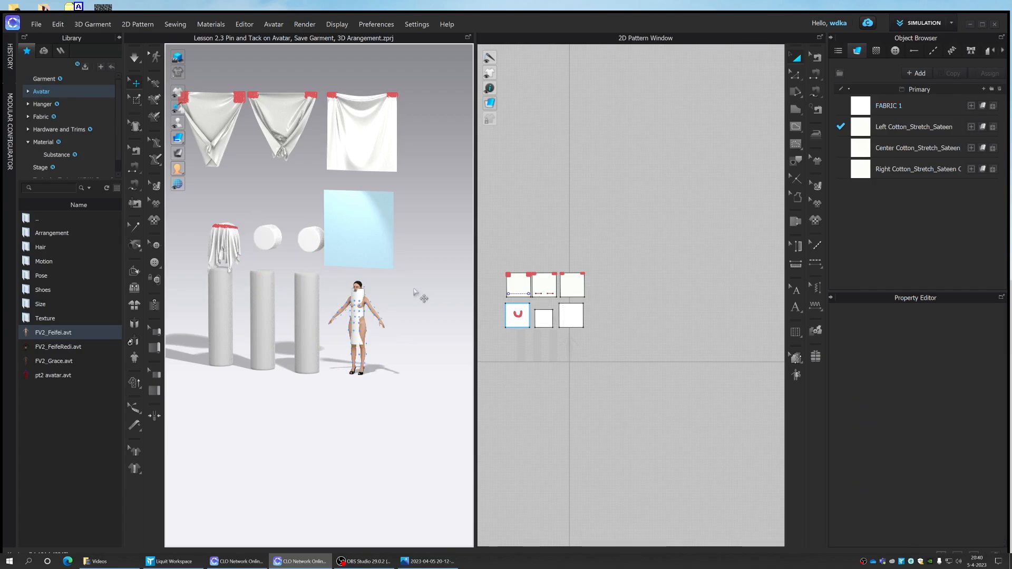
{"action": "mouse_move", "coordinate": [445, 290]}
{"action": "right_mouse_down"}
{"action": "mouse_move", "coordinate": [457, 290]}
{"action": "mouse_move", "coordinate": [437, 293]}
{"action": "mouse_move", "coordinate": [450, 290]}
{"action": "right_mouse_up"}
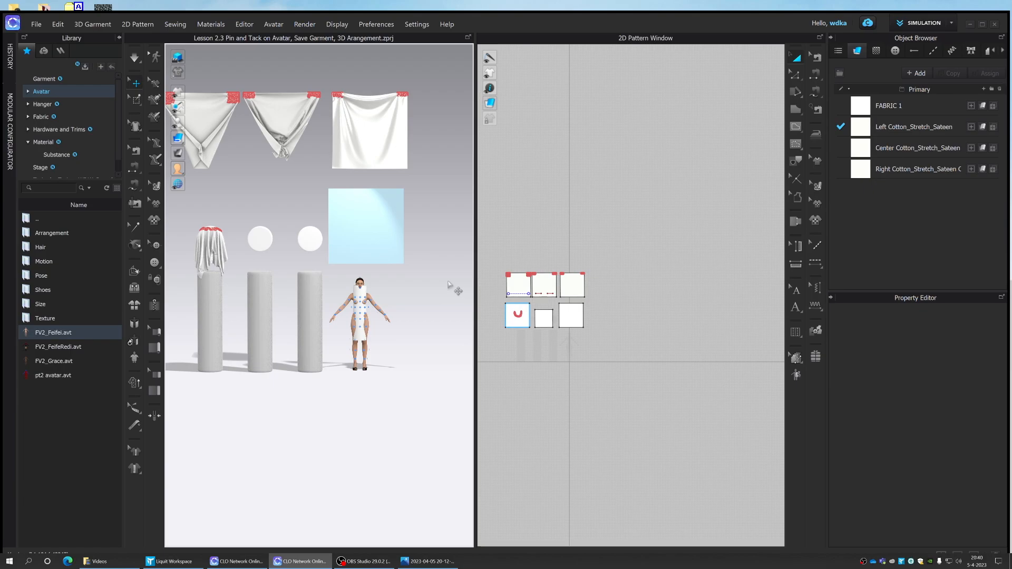
{"action": "key", "text": "q"}
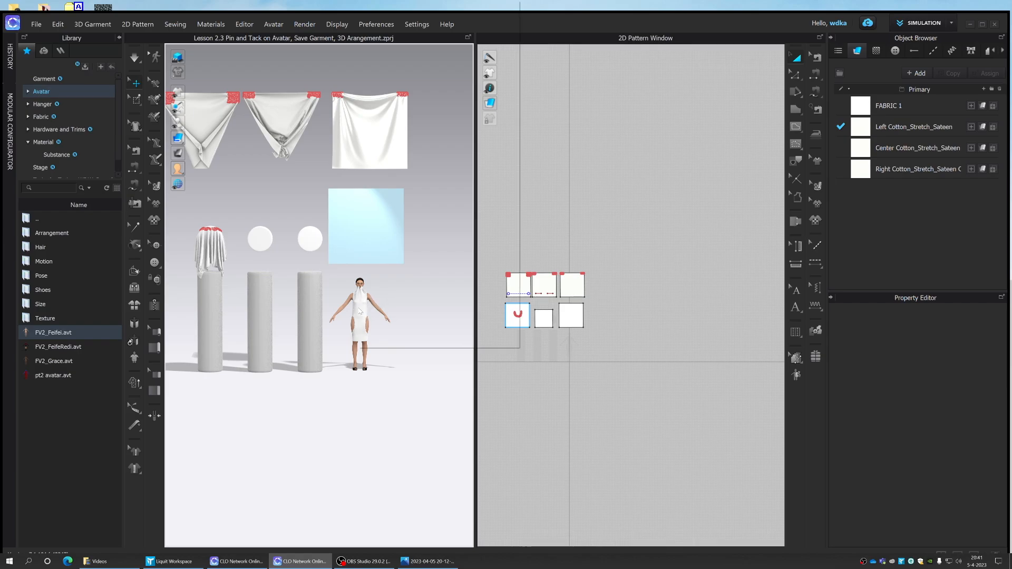
- Reset the wrapped square pattern's 3D arrangement and place it flat in front of the avatar's torso
{"action": "right_click", "coordinate": [361, 312]}
{"action": "left_click", "coordinate": [427, 185]}
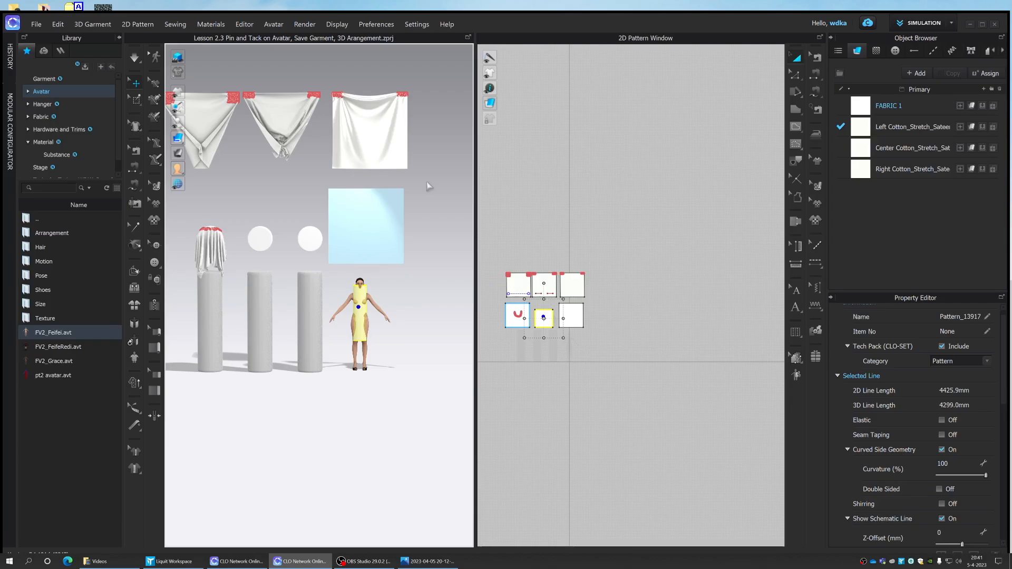
{"action": "right_click", "coordinate": [360, 293]}
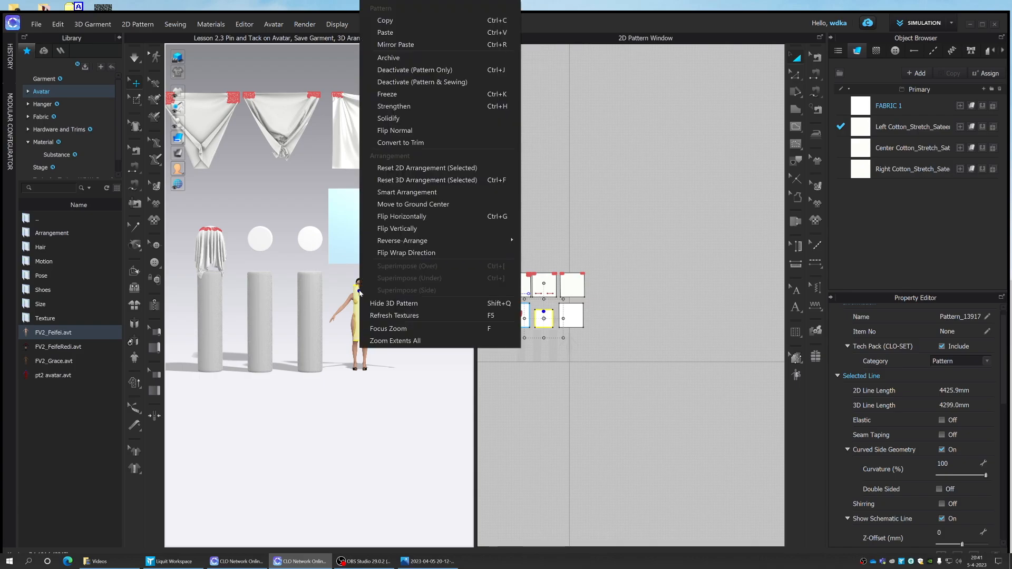
{"action": "left_click", "coordinate": [409, 168]}
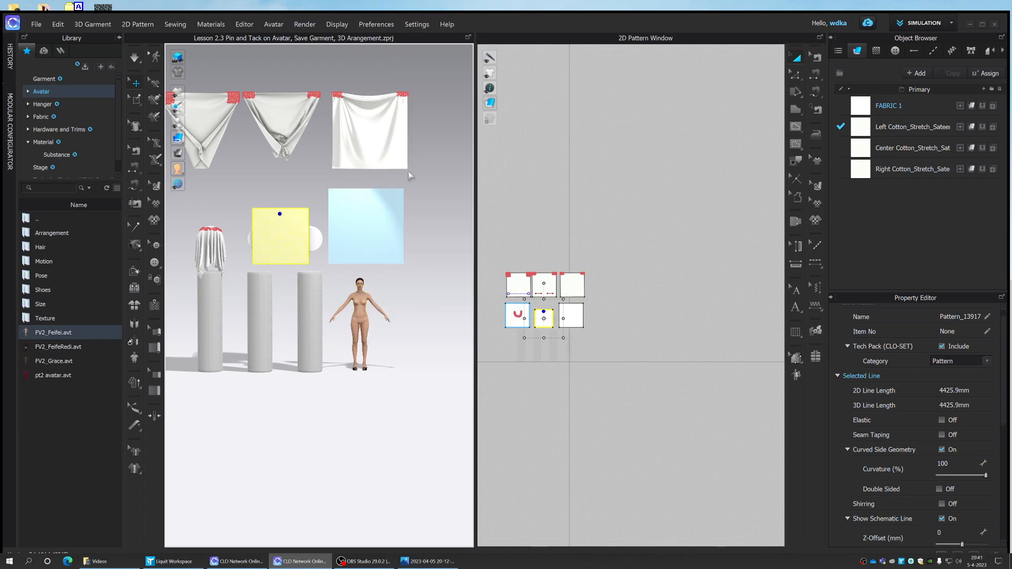
{"action": "left_click_drag", "start_coordinate": [291, 244], "coordinate": [371, 321]}
{"action": "right_click_drag", "start_coordinate": [399, 326], "coordinate": [473, 326]}
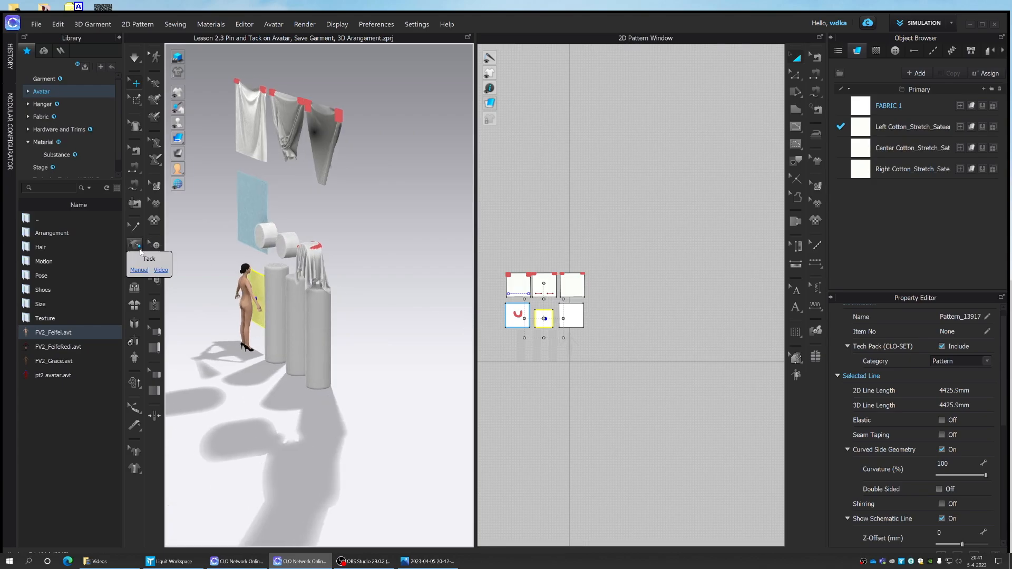
- Tack a point near the top edge of the flat square pattern to the avatar's shoulder with Tack on Avatar
{"action": "left_click", "coordinate": [141, 252]}
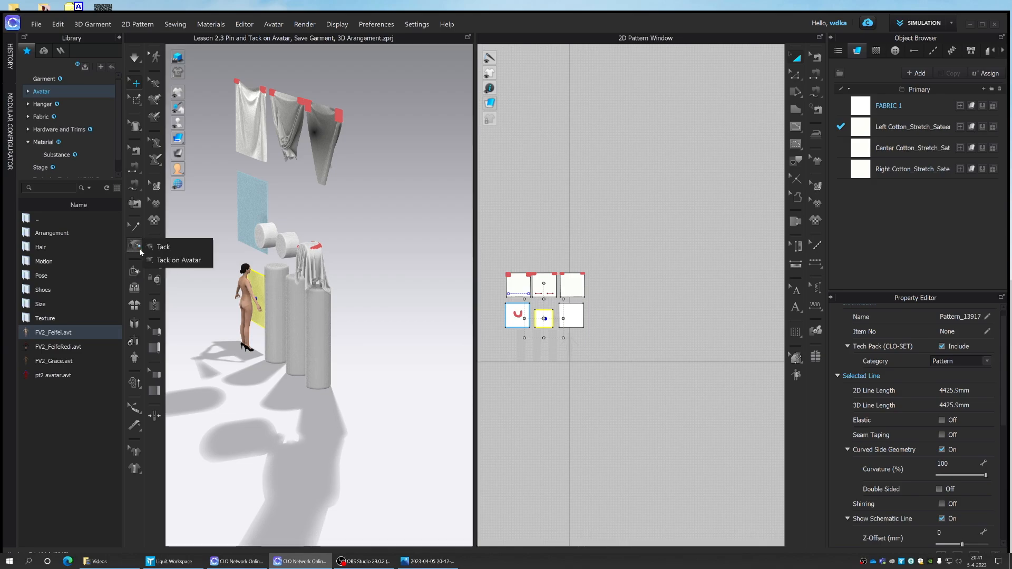
{"action": "left_click", "coordinate": [168, 260]}
{"action": "scroll", "coordinate": [230, 265], "scroll_direction": "up", "scroll_amount": 5}
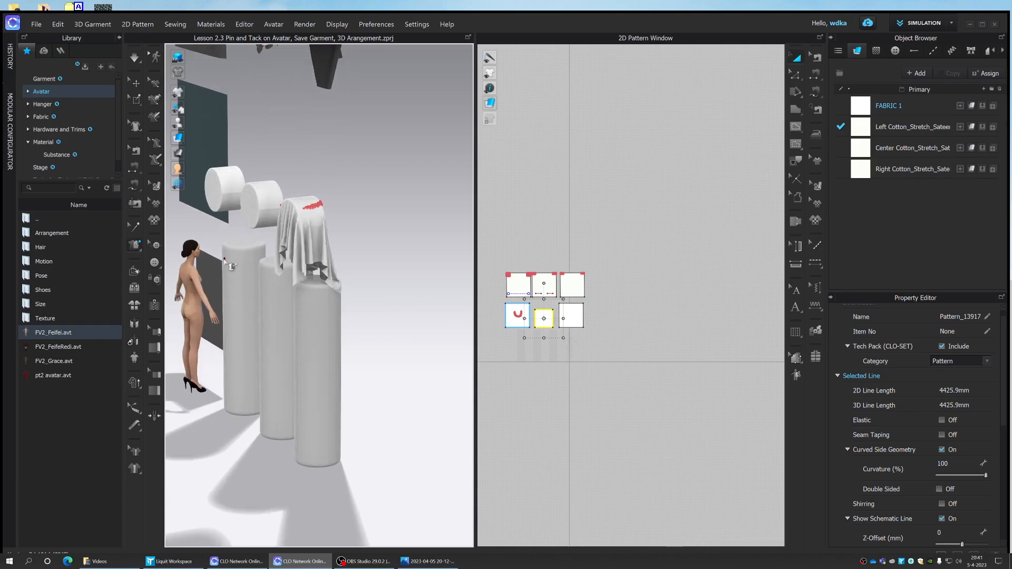
{"action": "scroll", "coordinate": [208, 258], "scroll_direction": "up", "scroll_amount": 5}
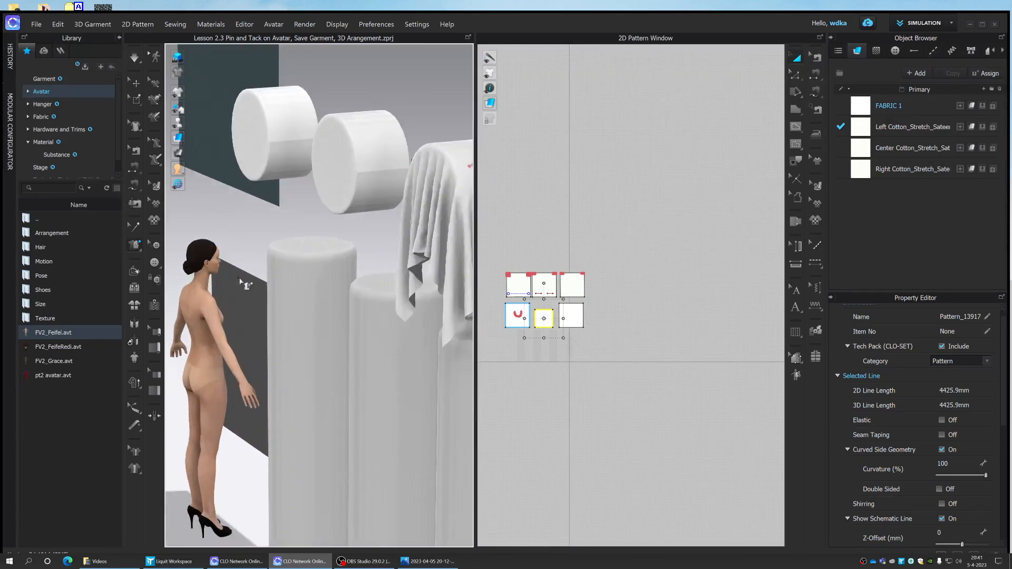
{"action": "left_click", "coordinate": [239, 278]}
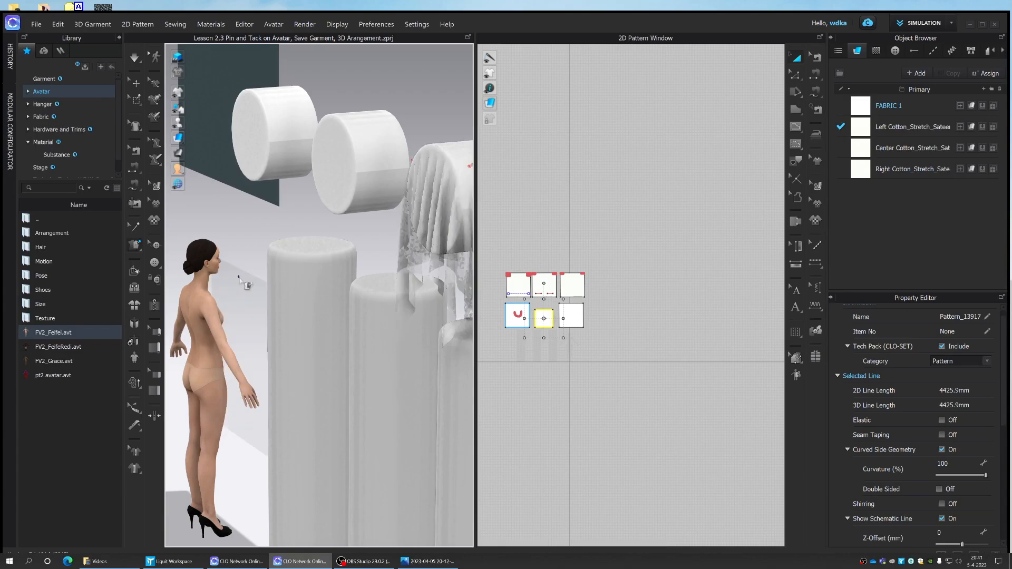
{"action": "left_click", "coordinate": [210, 295]}
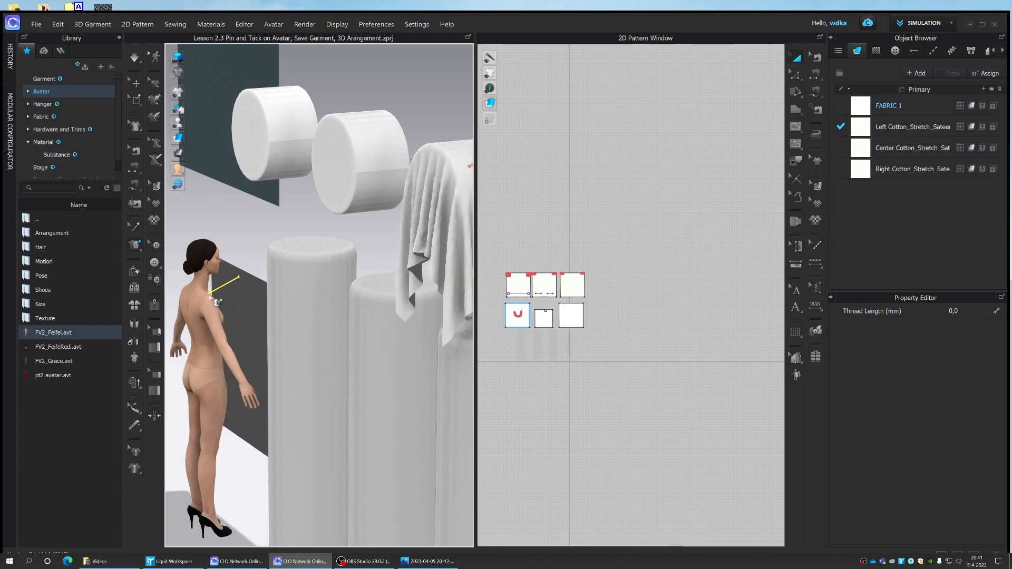
- Run the simulation so the square pattern hangs from its tack on the avatar's shoulder
{"action": "right_click_drag", "start_coordinate": [244, 258], "coordinate": [288, 249]}
{"action": "scroll", "coordinate": [285, 246], "scroll_direction": "down", "scroll_amount": 5}
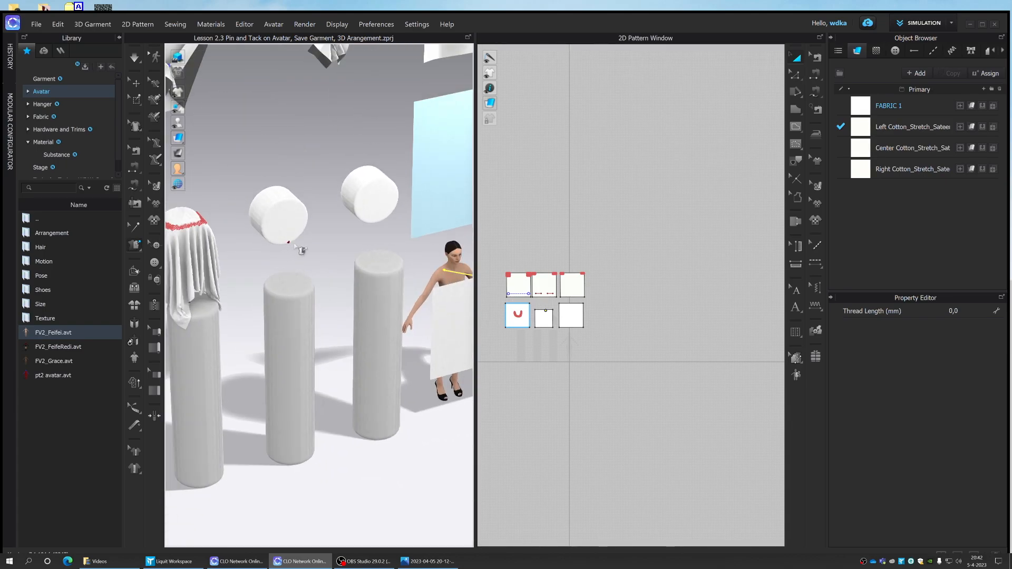
{"action": "middle_click_drag", "start_coordinate": [311, 248], "coordinate": [269, 259]}
{"action": "scroll", "coordinate": [311, 264], "scroll_direction": "down", "scroll_amount": 5}
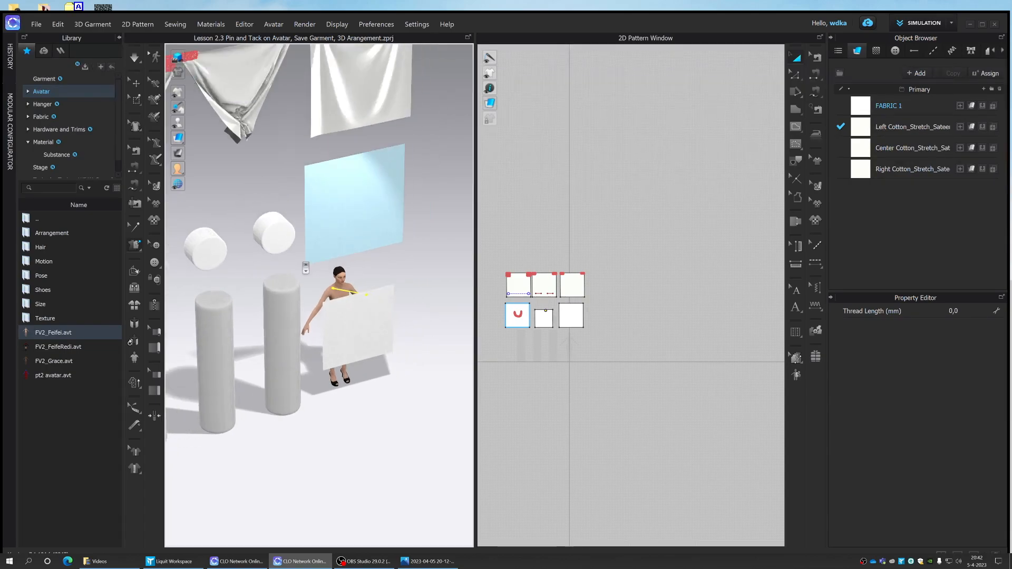
{"action": "mouse_move", "coordinate": [405, 185]}
{"action": "right_mouse_down"}
{"action": "mouse_move", "coordinate": [371, 189]}
{"action": "mouse_move", "coordinate": [404, 185]}
{"action": "right_mouse_up"}
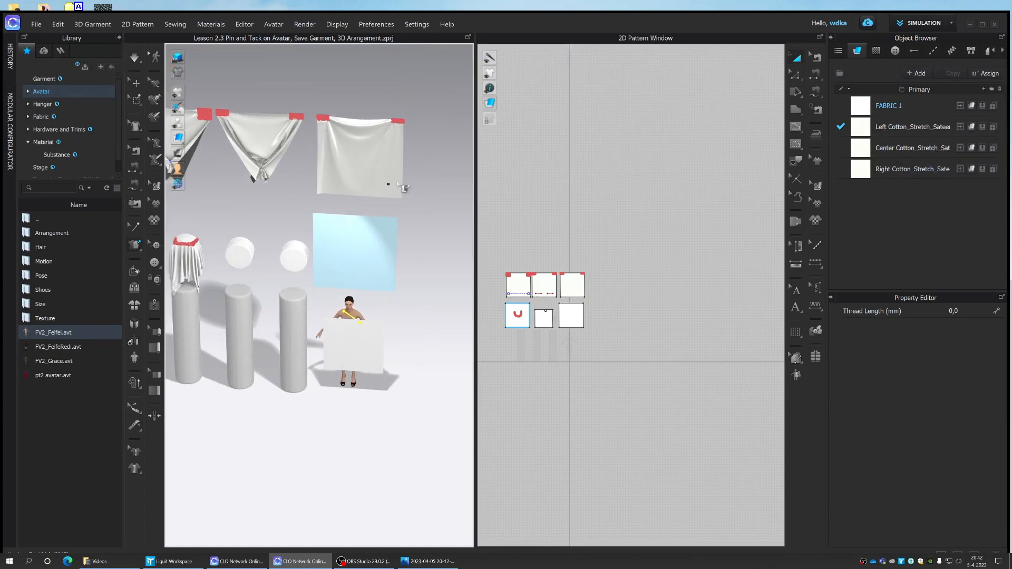
{"action": "left_click", "coordinate": [135, 60]}
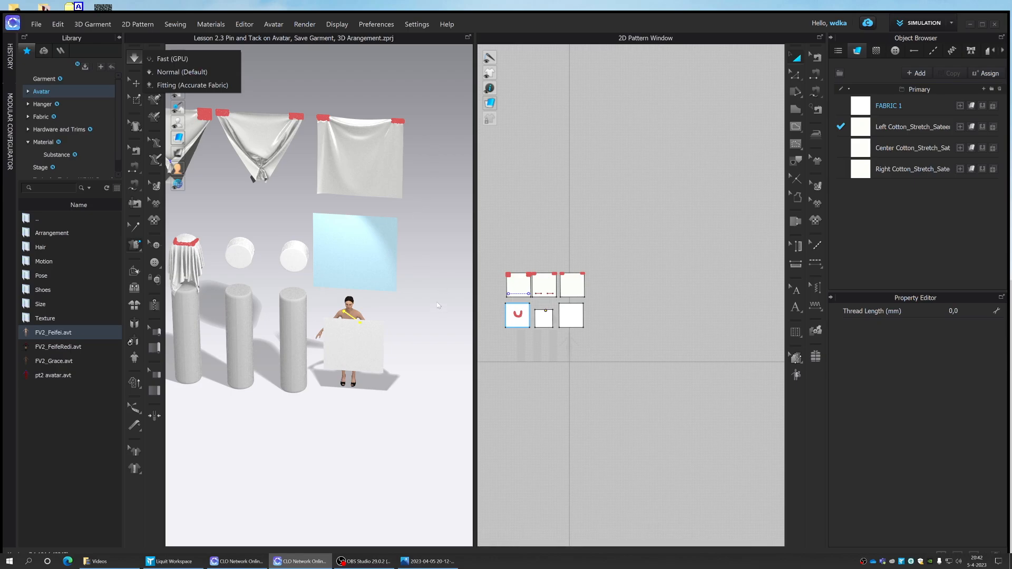
{"action": "key", "text": "space"}
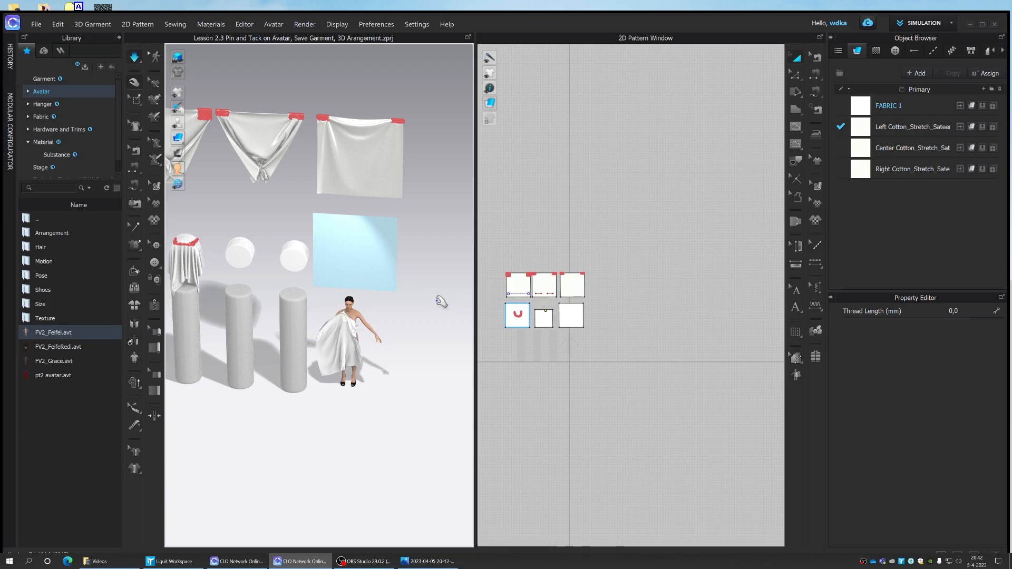
- Pull the hanging fabric across the avatar's front during simulation and stop the simulation
{"action": "scroll", "coordinate": [437, 311], "scroll_direction": "up", "scroll_amount": 3}
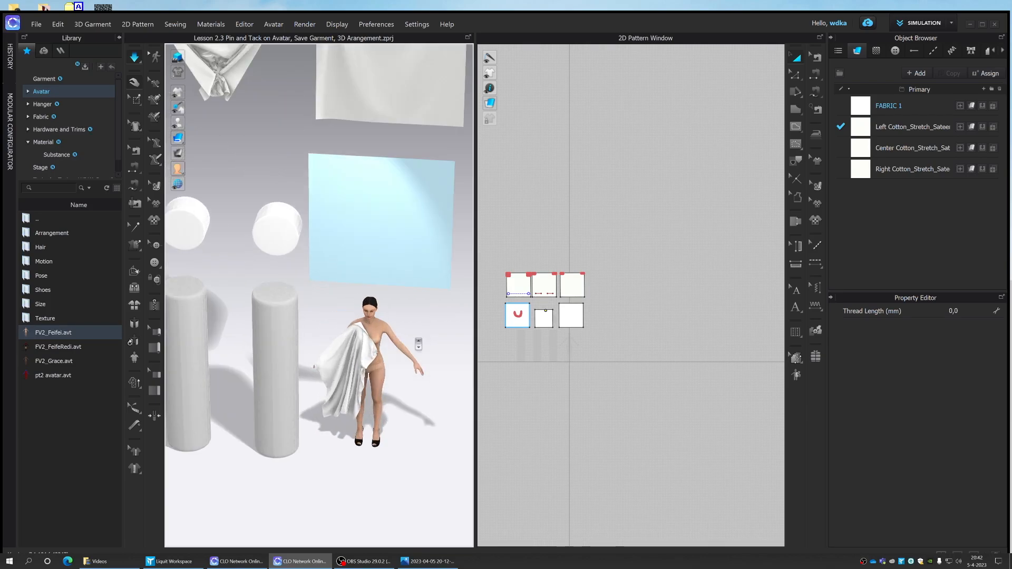
{"action": "scroll", "coordinate": [409, 318], "scroll_direction": "down", "scroll_amount": 1}
{"action": "left_click", "coordinate": [373, 338]}
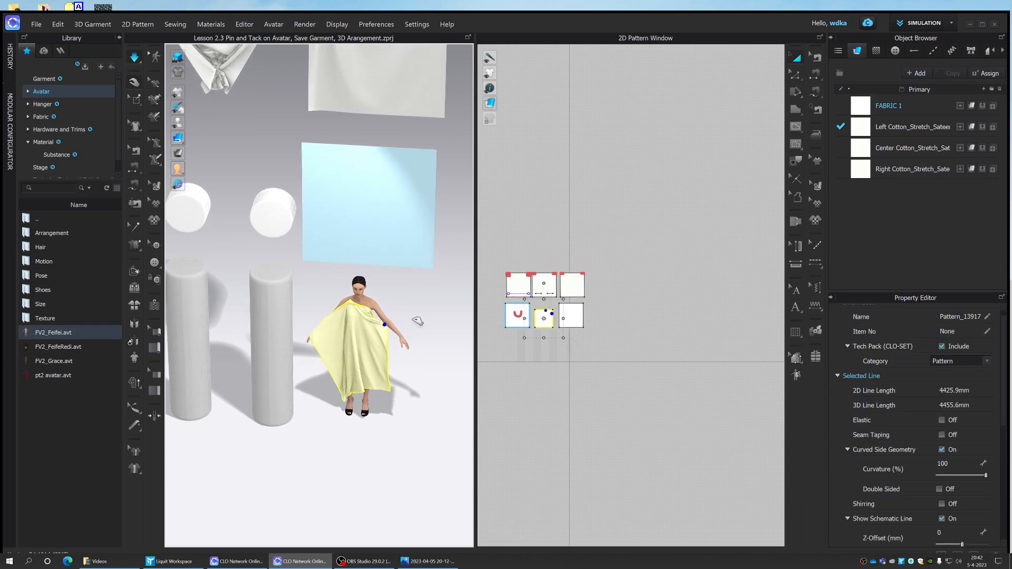
{"action": "key", "text": "space"}
- Tack a second point of the pattern to the avatar's lower back with Tack on Avatar
{"action": "right_click_drag", "start_coordinate": [417, 321], "coordinate": [311, 293]}
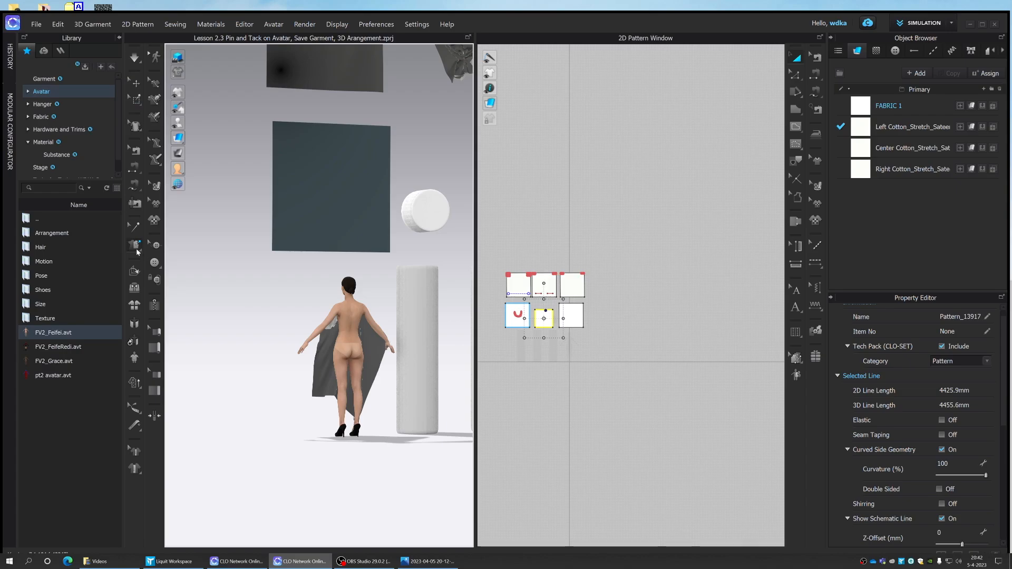
{"action": "left_click", "coordinate": [135, 244]}
{"action": "left_click", "coordinate": [173, 259]}
{"action": "left_click", "coordinate": [334, 340]}
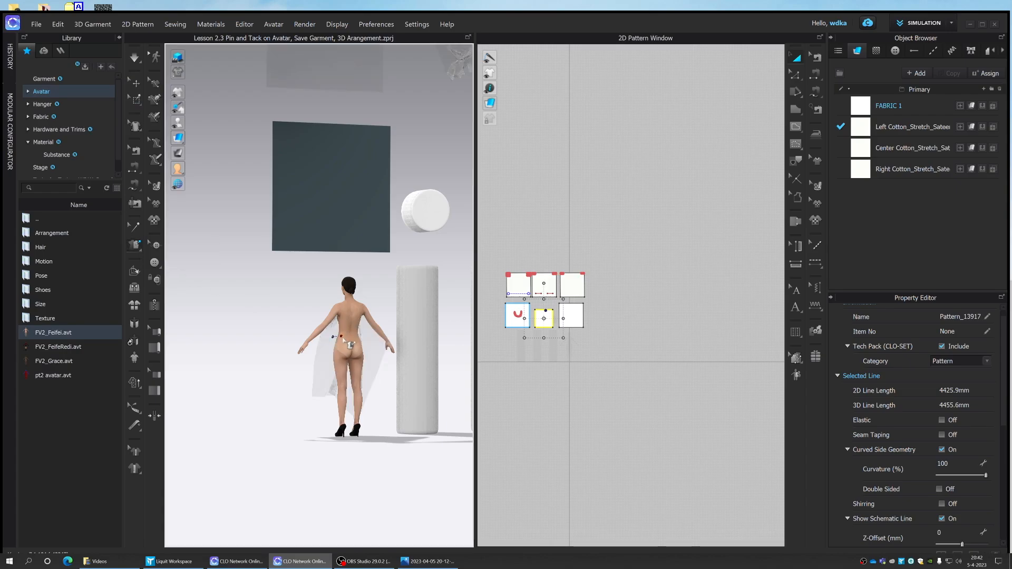
{"action": "left_click", "coordinate": [377, 349]}
{"action": "right_click_drag", "start_coordinate": [334, 337], "coordinate": [437, 338]}
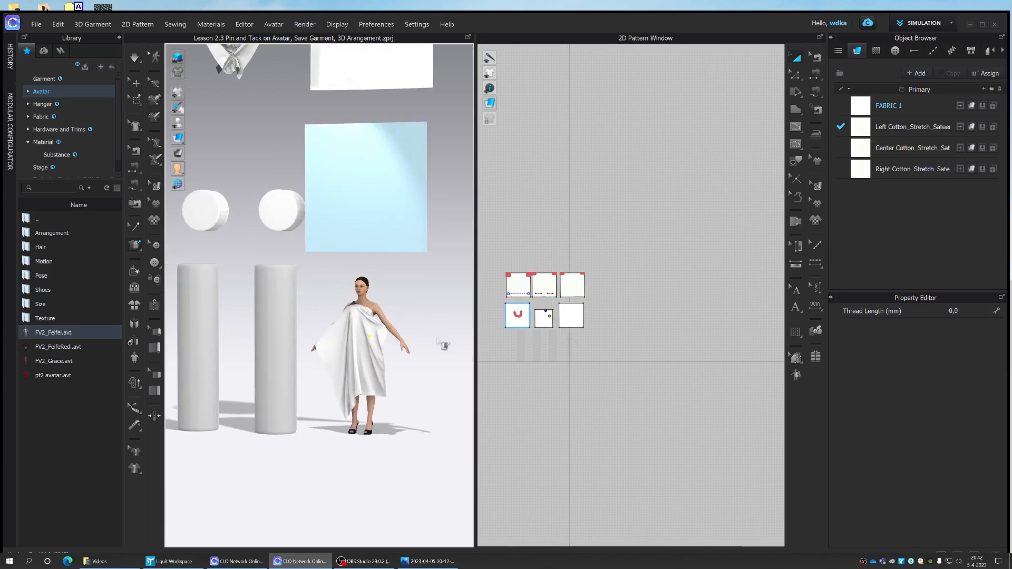
- Simulate the pattern with both avatar tacks so it drapes around her body as a one-shoulder dress
{"action": "left_click", "coordinate": [135, 58]}
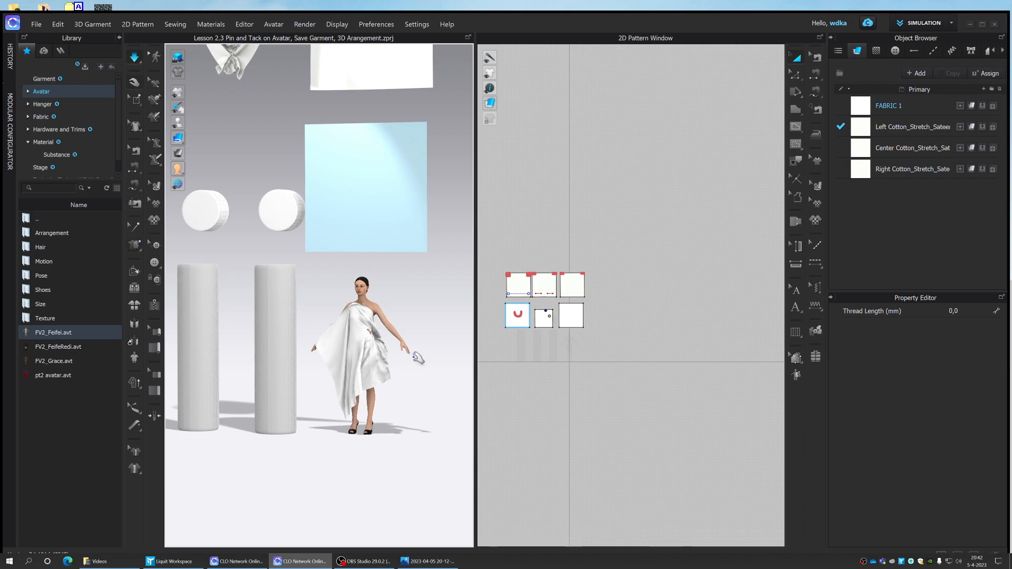
{"action": "mouse_move", "coordinate": [409, 358]}
{"action": "right_mouse_down"}
{"action": "mouse_move", "coordinate": [334, 361]}
{"action": "mouse_move", "coordinate": [427, 360]}
{"action": "mouse_move", "coordinate": [419, 356]}
{"action": "right_mouse_up"}
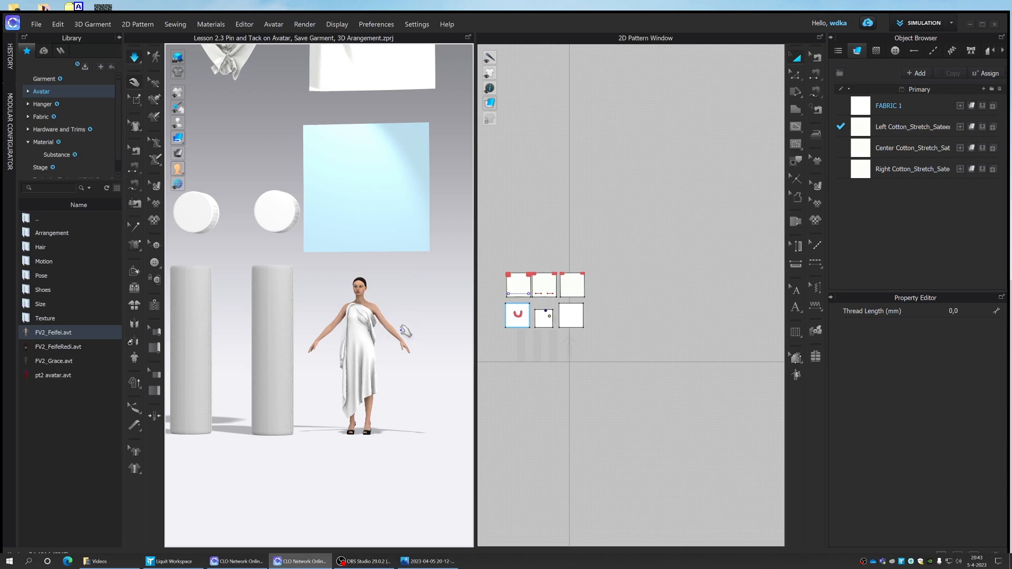
{"action": "scroll", "coordinate": [372, 331], "scroll_direction": "down", "scroll_amount": 3}
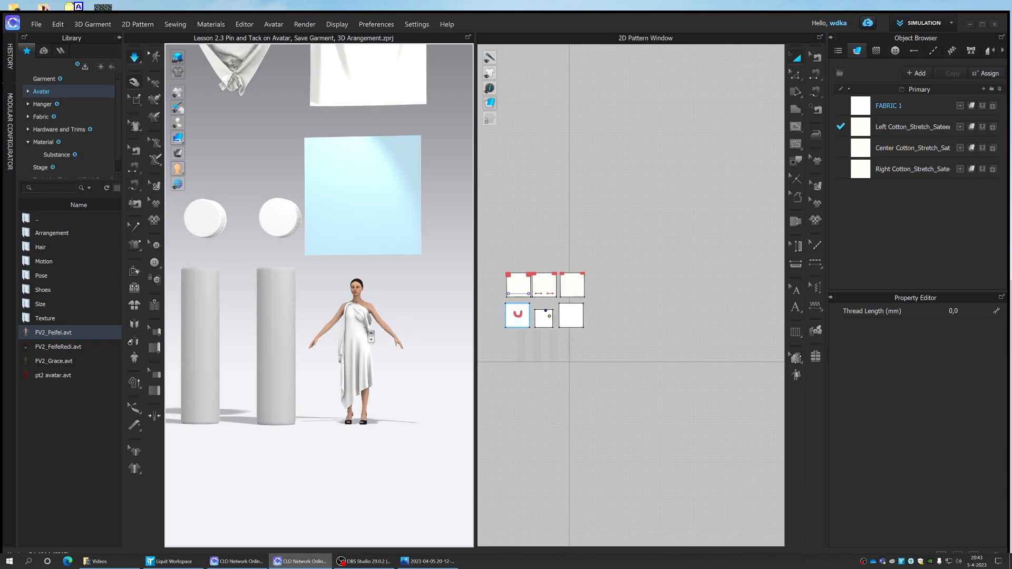
{"action": "scroll", "coordinate": [371, 331], "scroll_direction": "up", "scroll_amount": 3}
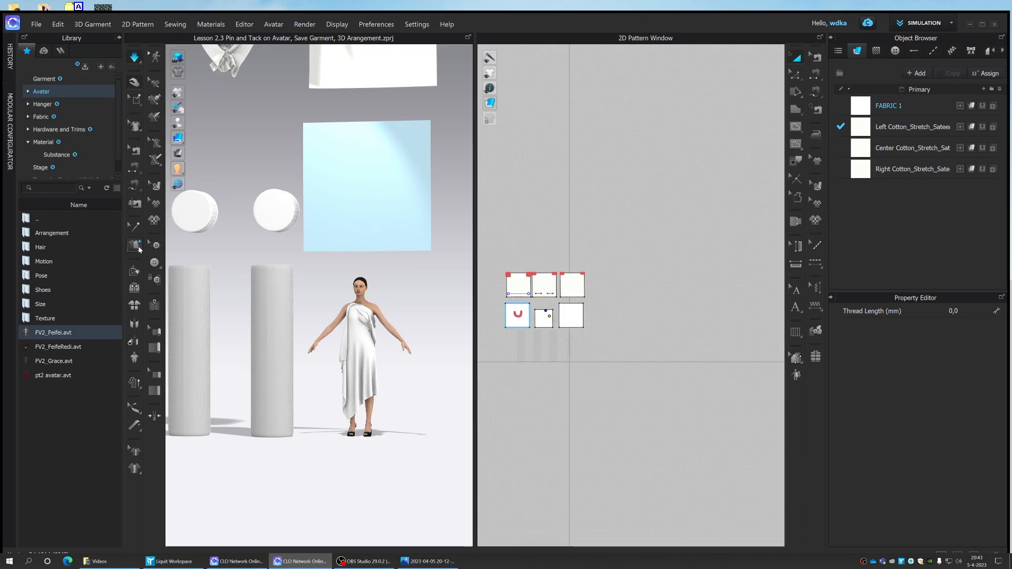
- Tack two points of the dress fabric together at hip height, about 192 mm apart on the pattern, and simulate the gather
{"action": "left_click", "coordinate": [139, 251]}
{"action": "left_click", "coordinate": [184, 248]}
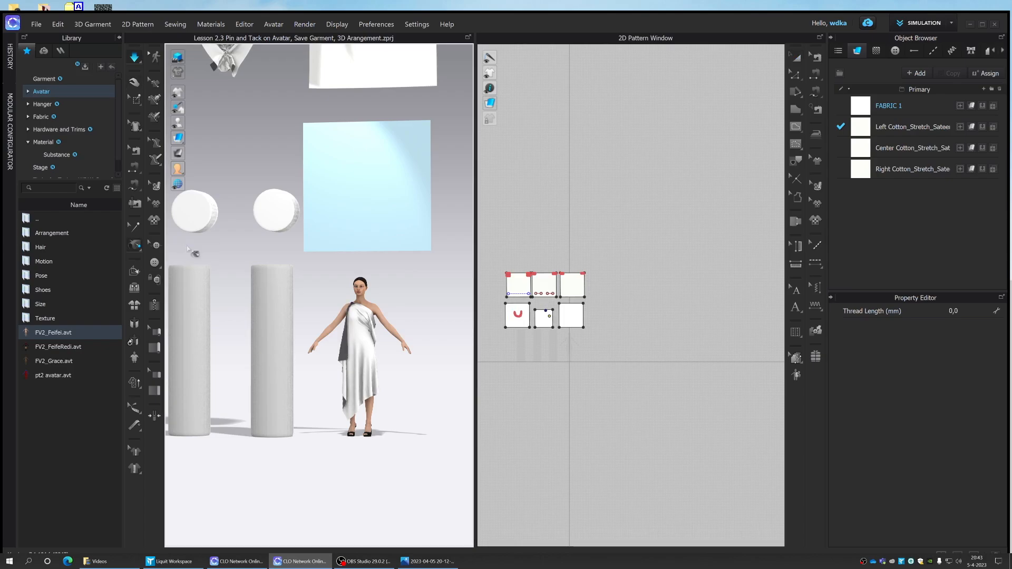
{"action": "scroll", "coordinate": [378, 372], "scroll_direction": "up", "scroll_amount": 2}
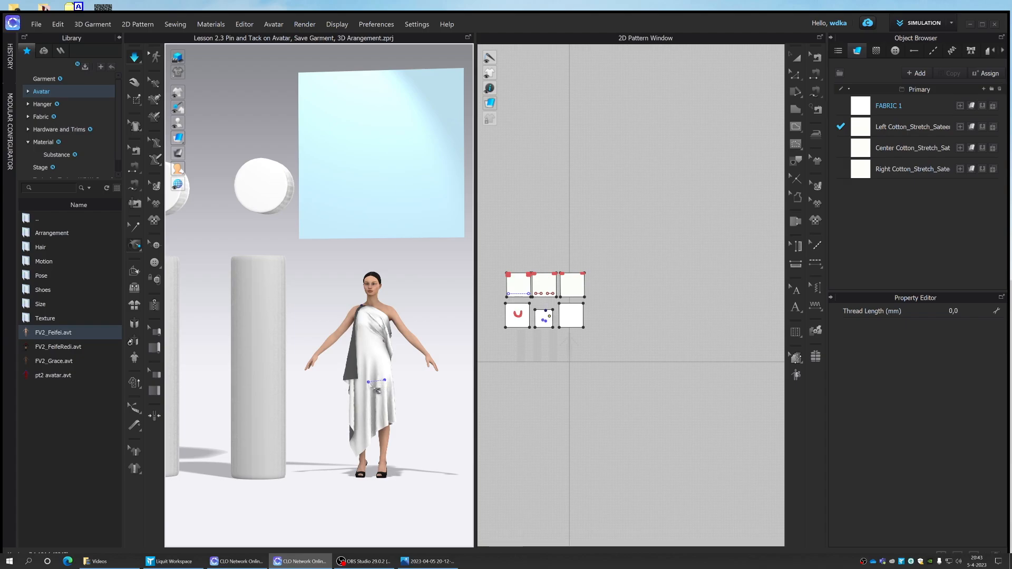
{"action": "key", "text": "space"}
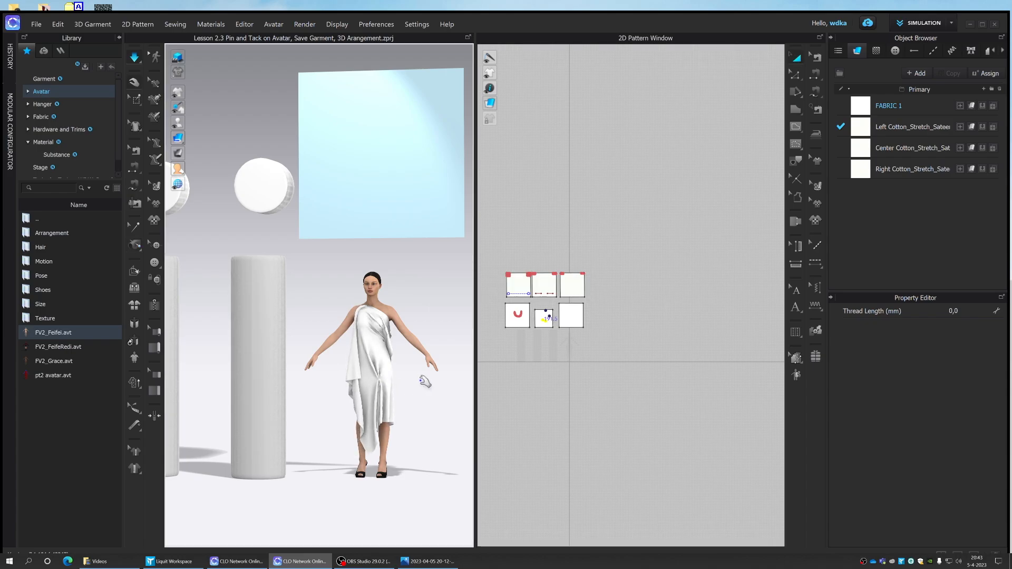
{"action": "scroll", "coordinate": [399, 378], "scroll_direction": "up", "scroll_amount": 5}
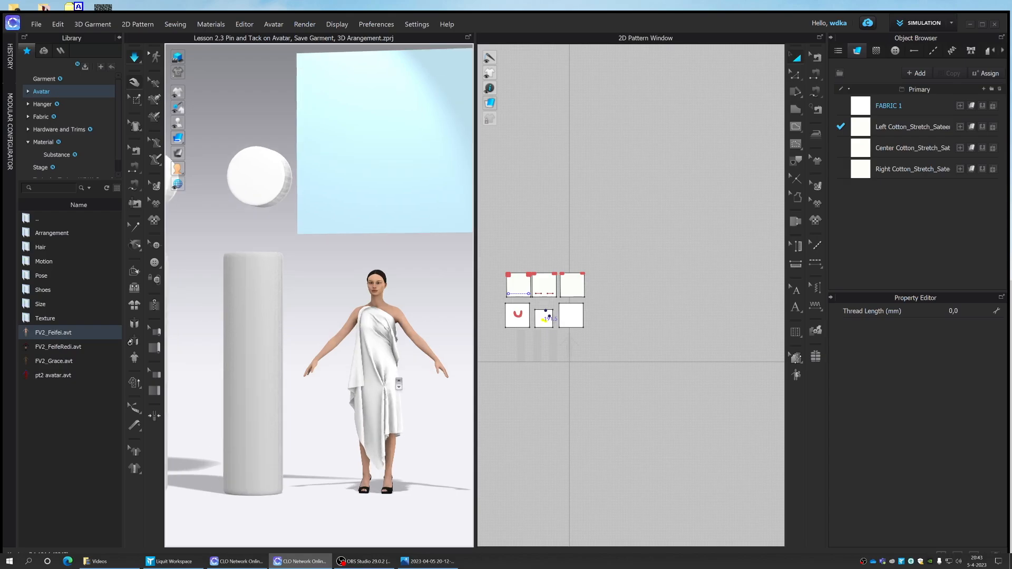
{"action": "scroll", "coordinate": [399, 397], "scroll_direction": "down", "scroll_amount": 10}
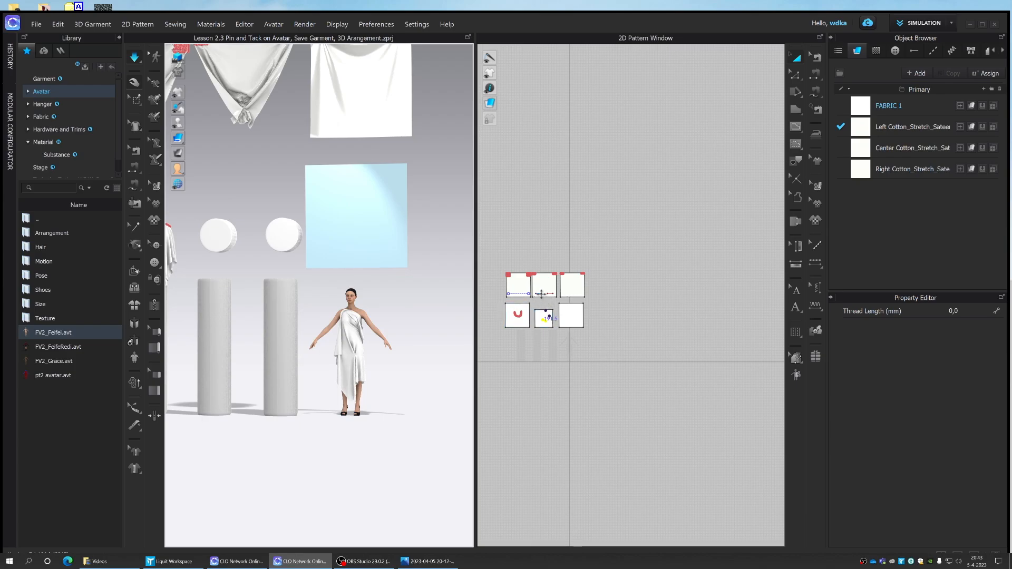
- Examine the pins and tacks on the 2D patterns and compare them with the draped fabrics in 3D
{"action": "scroll", "coordinate": [559, 296], "scroll_direction": "up", "scroll_amount": 8}
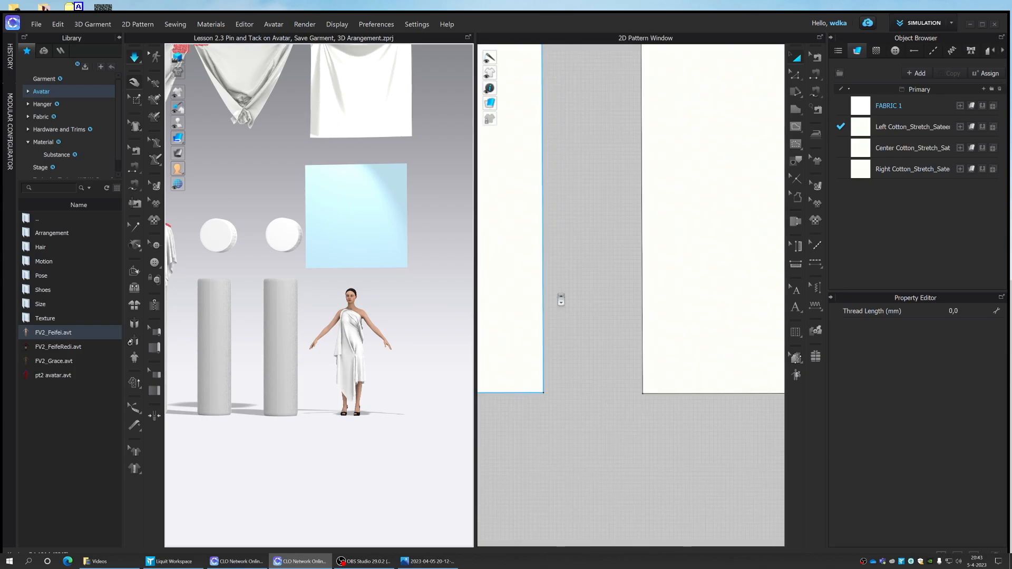
{"action": "scroll", "coordinate": [561, 300], "scroll_direction": "down", "scroll_amount": 6}
{"action": "right_click_drag", "start_coordinate": [567, 296], "coordinate": [626, 314]}
{"action": "middle_click_drag", "start_coordinate": [626, 314], "coordinate": [632, 316]}
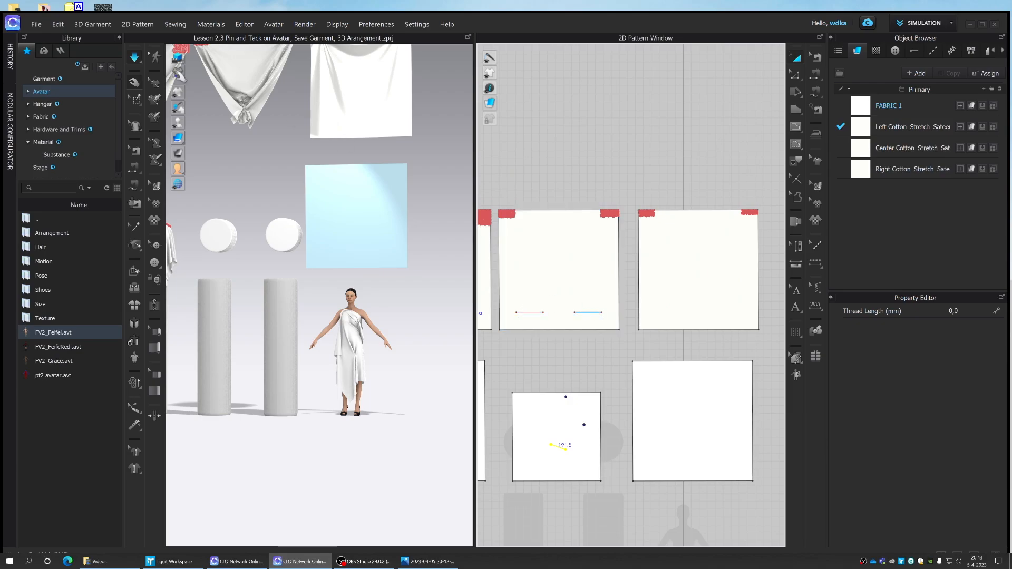
{"action": "scroll", "coordinate": [253, 132], "scroll_direction": "down", "scroll_amount": 2}
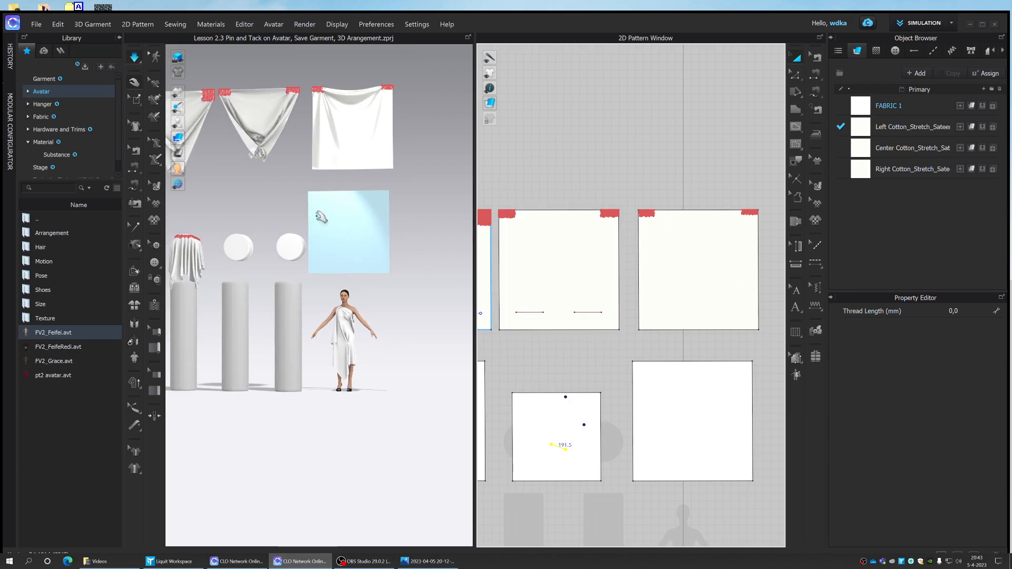
{"action": "scroll", "coordinate": [358, 305], "scroll_direction": "up", "scroll_amount": 2}
{"action": "scroll", "coordinate": [257, 158], "scroll_direction": "down", "scroll_amount": 2}
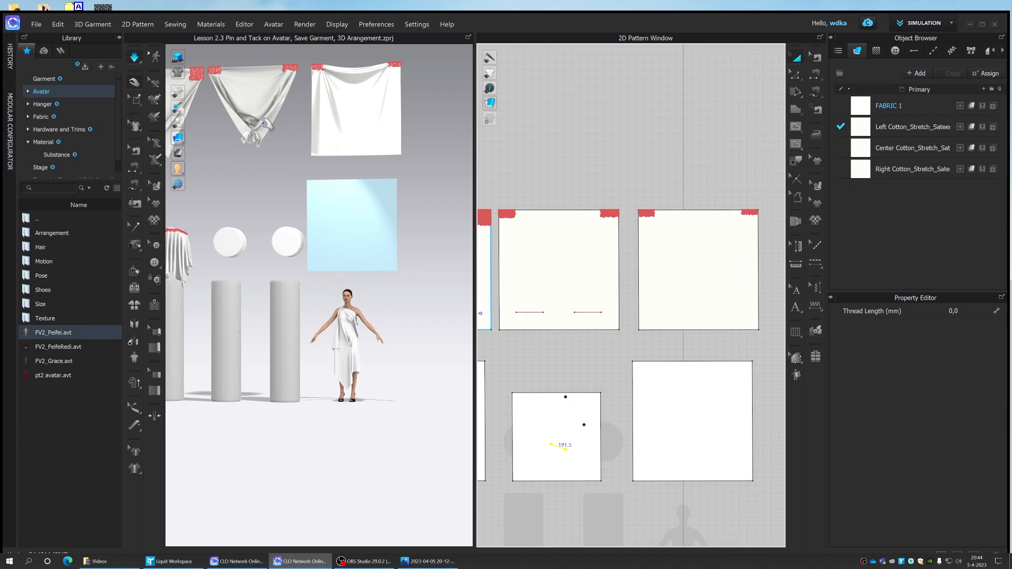
{"action": "scroll", "coordinate": [359, 349], "scroll_direction": "down", "scroll_amount": 2}
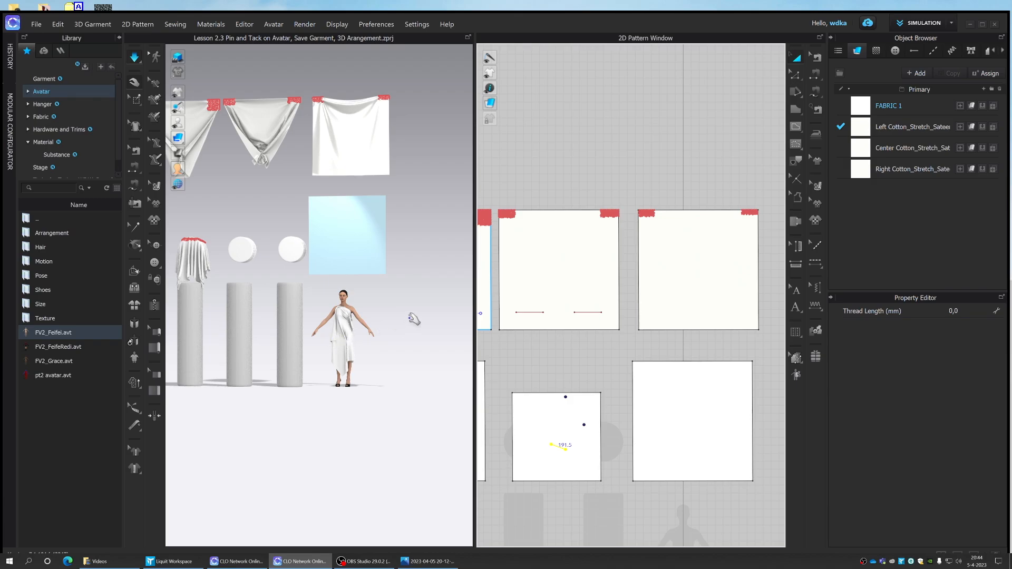
{"action": "scroll", "coordinate": [396, 332], "scroll_direction": "down", "scroll_amount": 2}
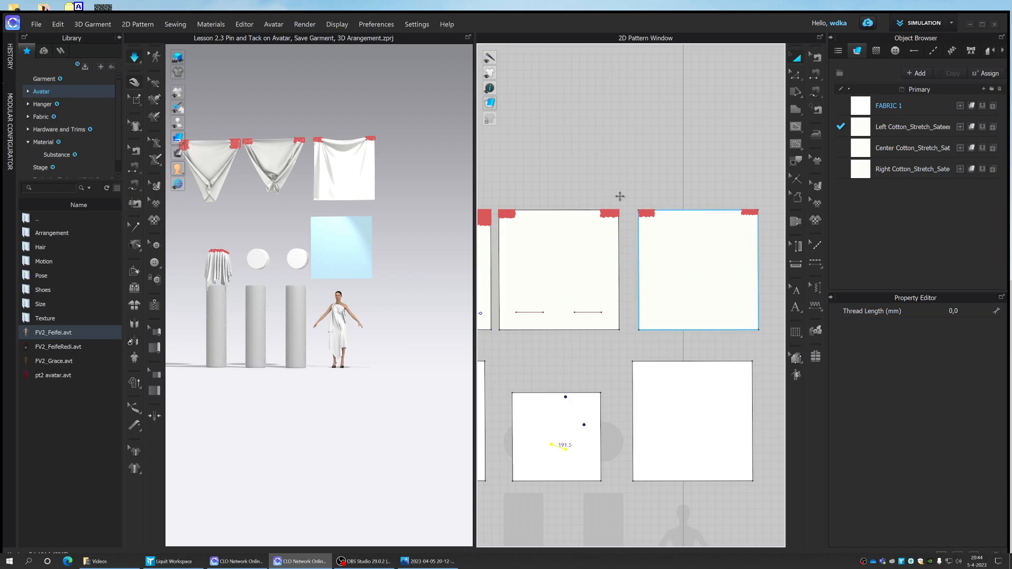
{"action": "scroll", "coordinate": [617, 190], "scroll_direction": "down", "scroll_amount": 3}
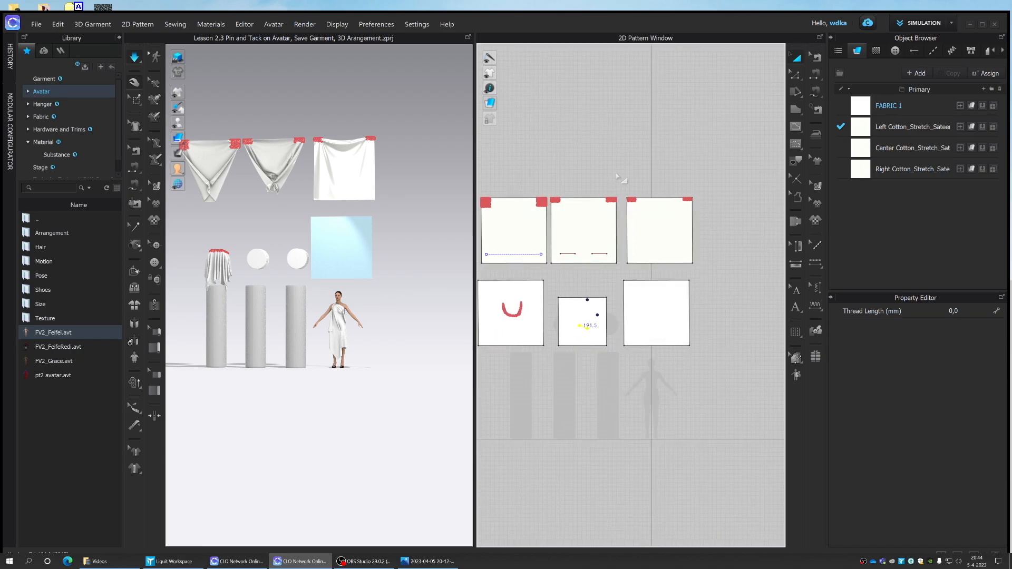
- Delete the five other square patterns, keeping only the one draped on the avatar
{"action": "right_click_drag", "start_coordinate": [638, 177], "coordinate": [678, 205]}
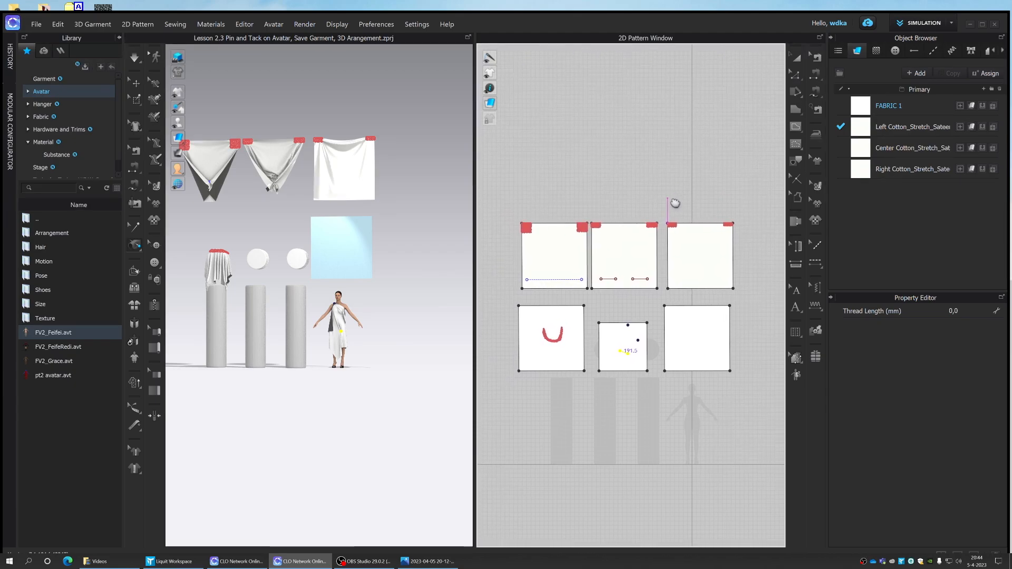
{"action": "left_click", "coordinate": [797, 59]}
{"action": "left_click", "coordinate": [562, 256]}
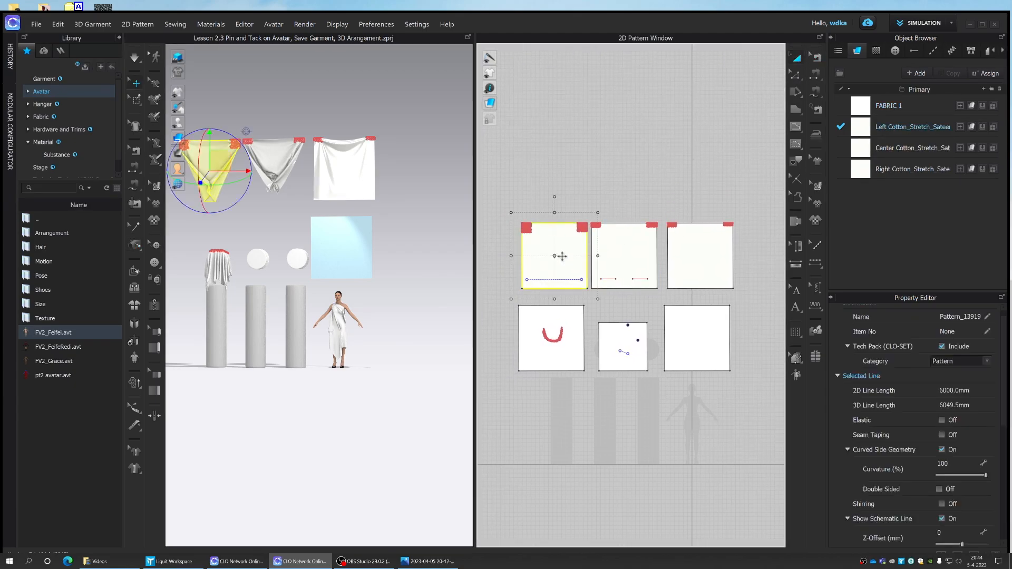
{"action": "left_click", "coordinate": [631, 256], "text": "shift"}
{"action": "left_click", "coordinate": [690, 252], "text": "shift"}
{"action": "left_click", "coordinate": [694, 341], "text": "shift"}
{"action": "left_click", "coordinate": [537, 330], "text": "shift"}
{"action": "key", "text": "Delete"}
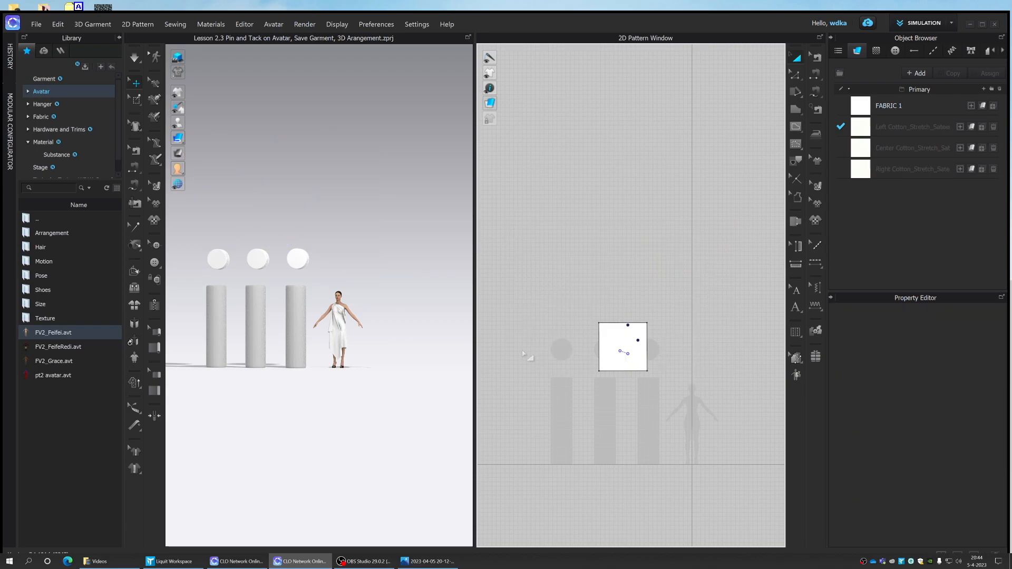
- Save the fabric draped on the avatar as a garment file named Draped Dress in the Garment folder
{"action": "left_click", "coordinate": [350, 331]}
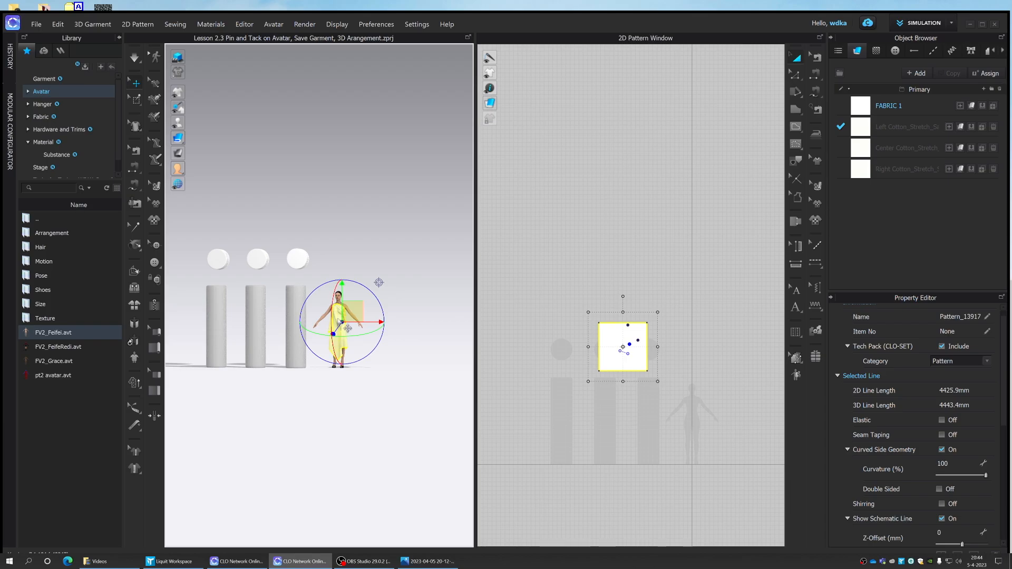
{"action": "left_click", "coordinate": [36, 26]}
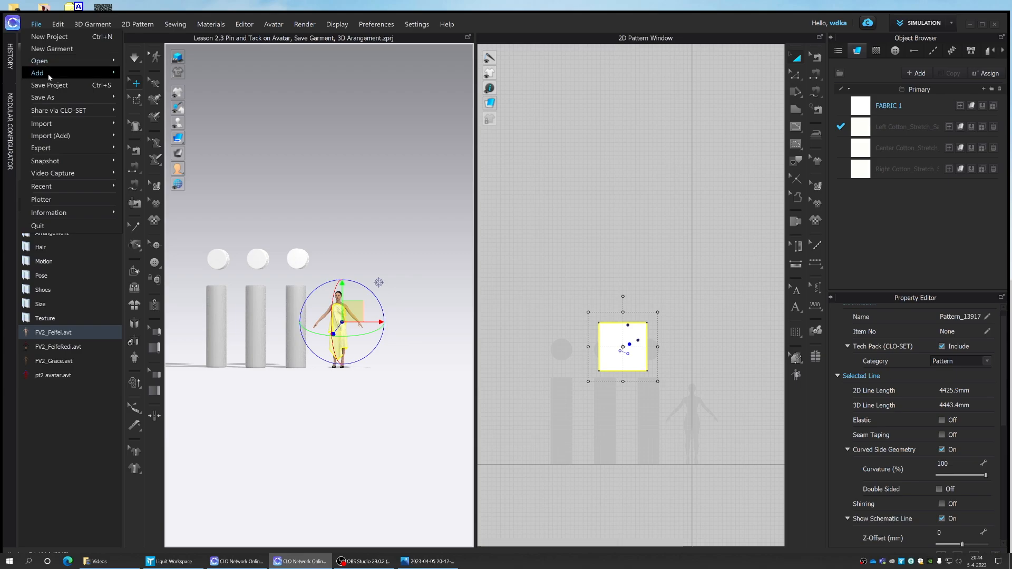
{"action": "mouse_move", "coordinate": [55, 102]}
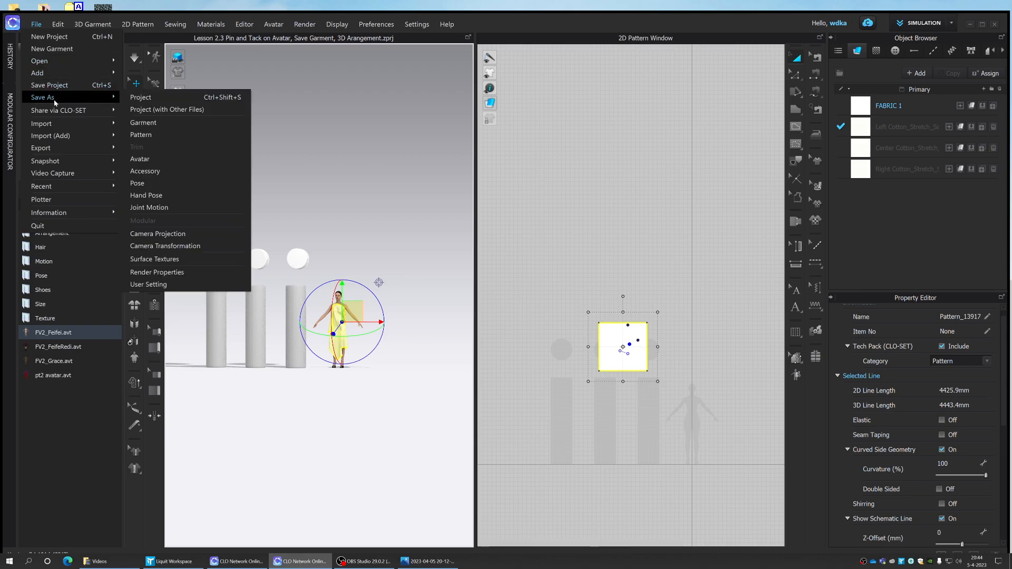
{"action": "left_click", "coordinate": [167, 123]}
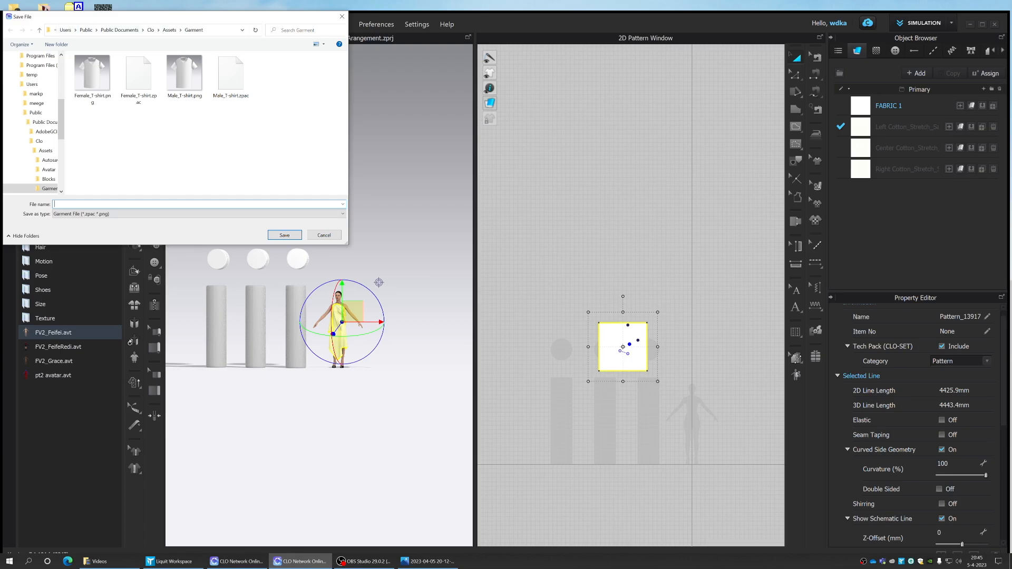
{"action": "type", "text": "Df"}
{"action": "type", "text": "ped D"}
{"action": "type", "text": "ress"}
{"action": "left_click", "coordinate": [285, 235]}
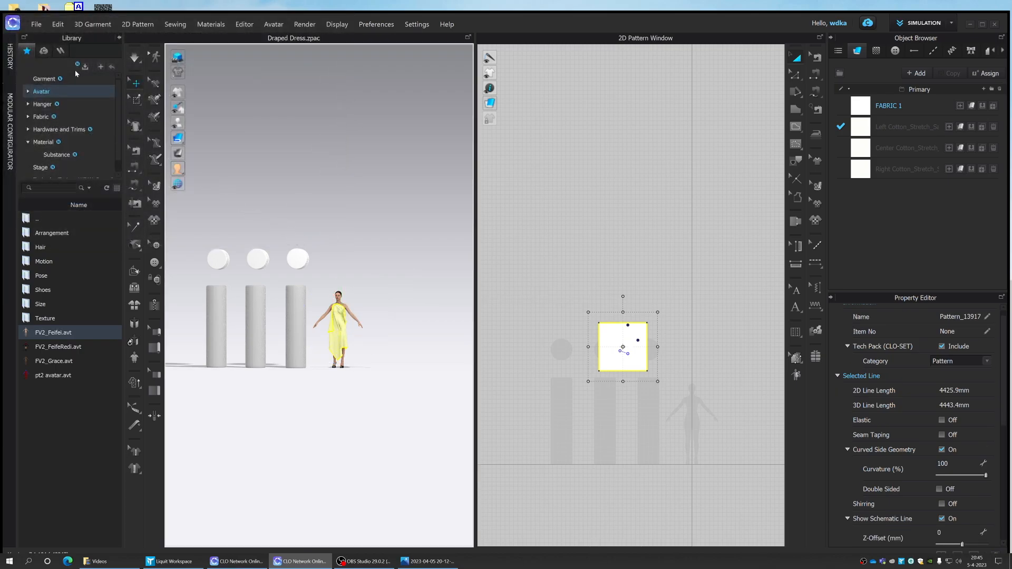
- Look up the saved Draped Dress file in the garment library and compare it with the dress on the avatar
{"action": "left_click", "coordinate": [44, 79]}
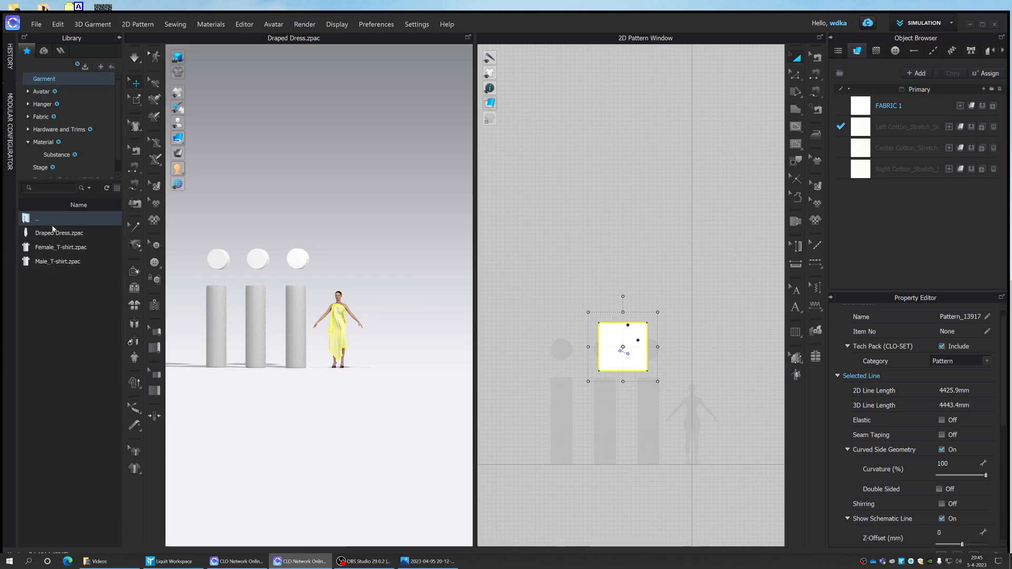
{"action": "mouse_move", "coordinate": [27, 236]}
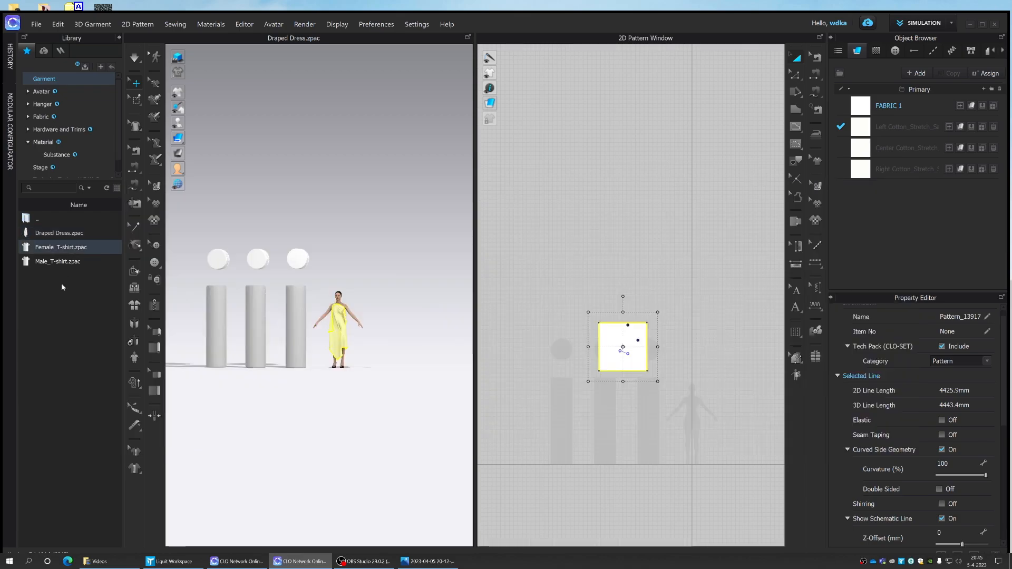
{"action": "left_click", "coordinate": [402, 320]}
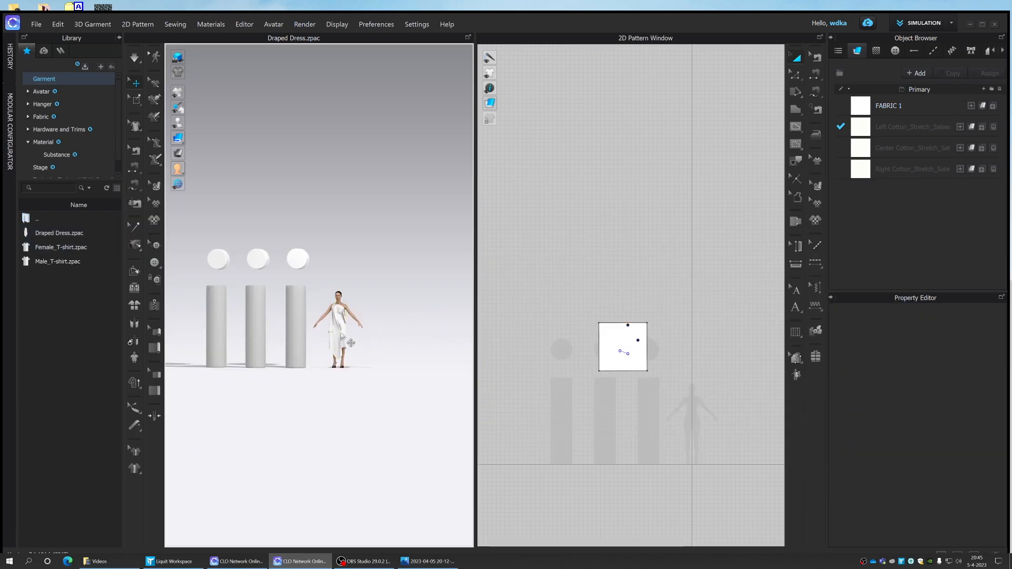
{"action": "left_click", "coordinate": [351, 343]}
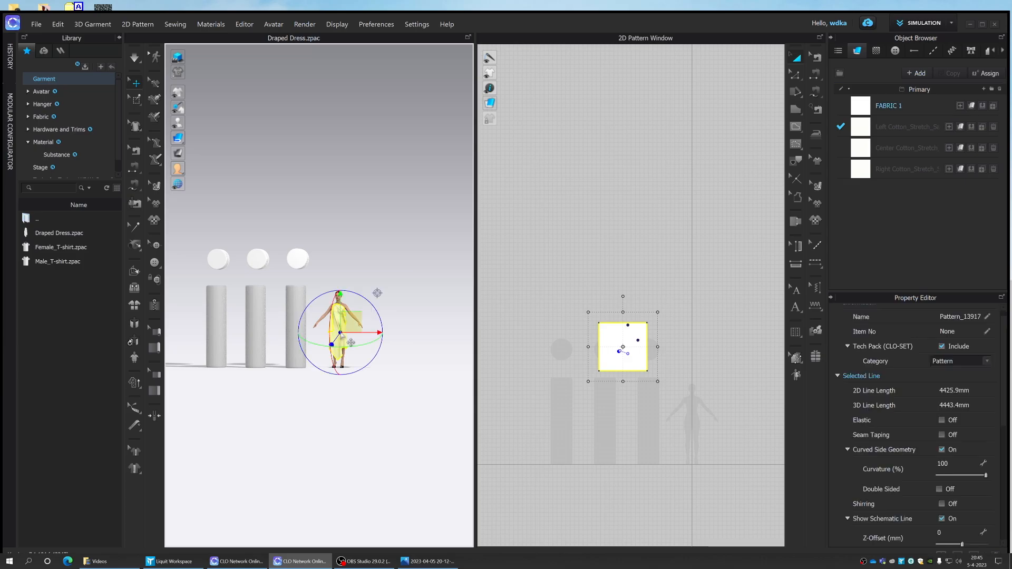
- Add a second FV2_Feifei avatar with a translation of 6.0 m in X and 5.0 m in Y, and move it to the ground
{"action": "left_click", "coordinate": [41, 92]}
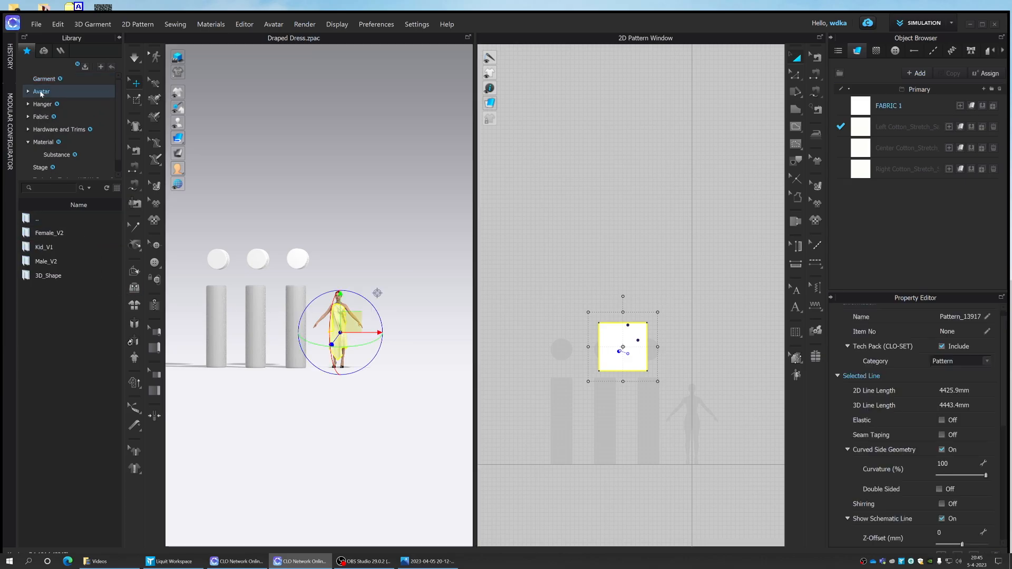
{"action": "double_click", "coordinate": [57, 235]}
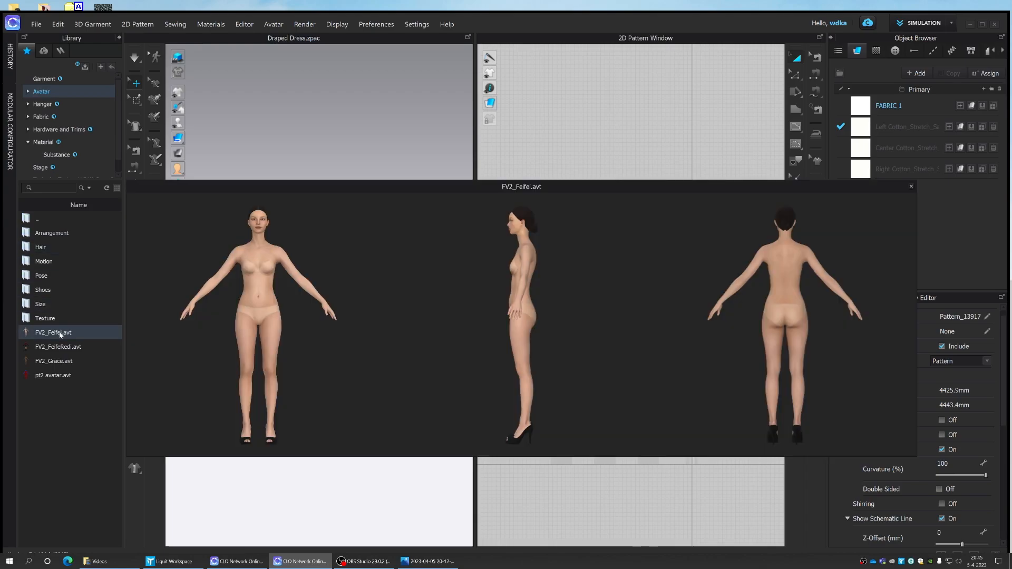
{"action": "double_click", "coordinate": [53, 332]}
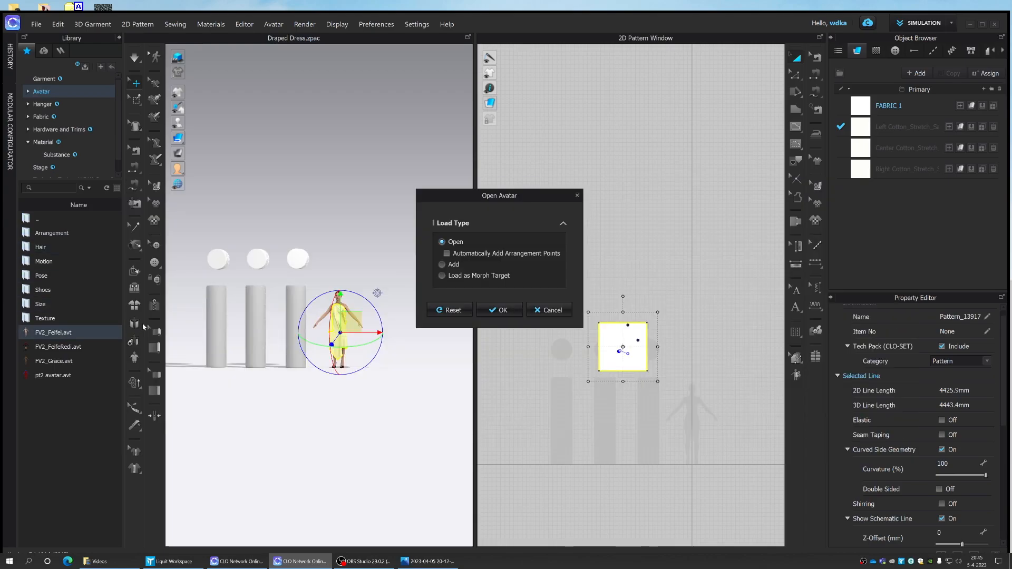
{"action": "left_click", "coordinate": [442, 265]}
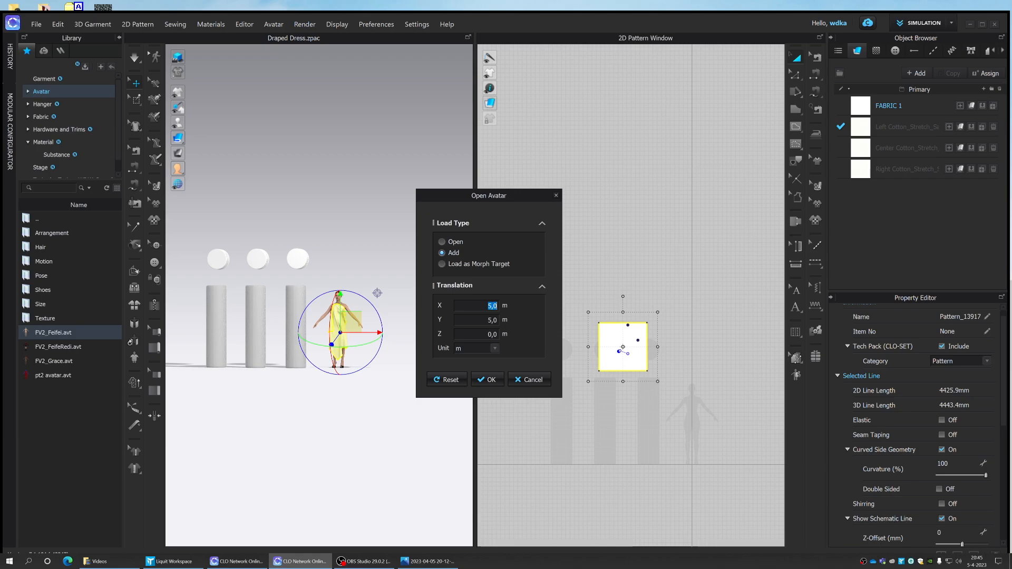
{"action": "key", "text": "Tab"}
{"action": "left_click", "coordinate": [488, 380]}
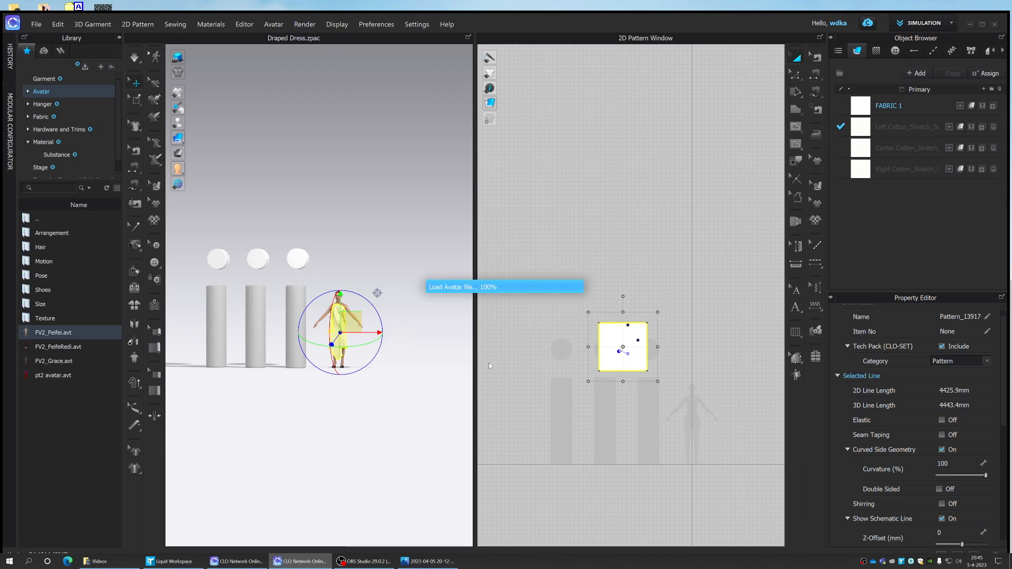
{"action": "right_click", "coordinate": [440, 232]}
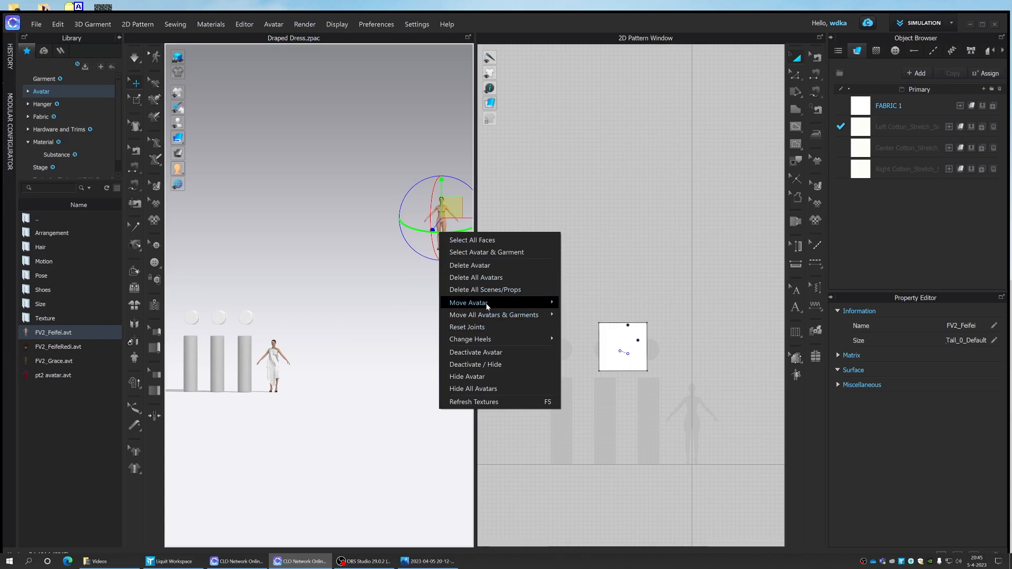
{"action": "left_click", "coordinate": [575, 318]}
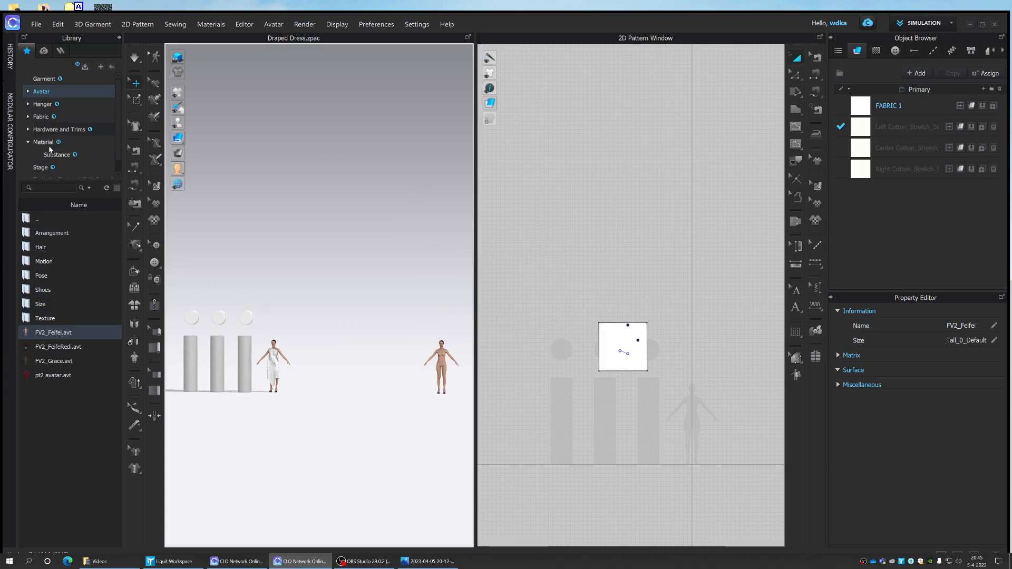
- Add the Draped Dress garment with a translation of 6 m in X and Y, maintaining the current avatar's size and pose
{"action": "left_click", "coordinate": [44, 79]}
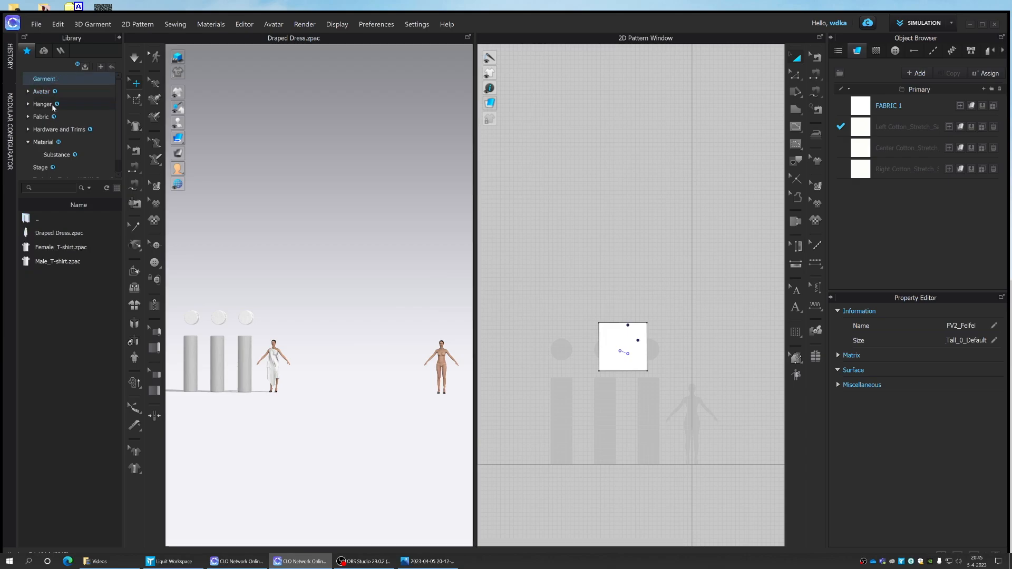
{"action": "mouse_move", "coordinate": [70, 236]}
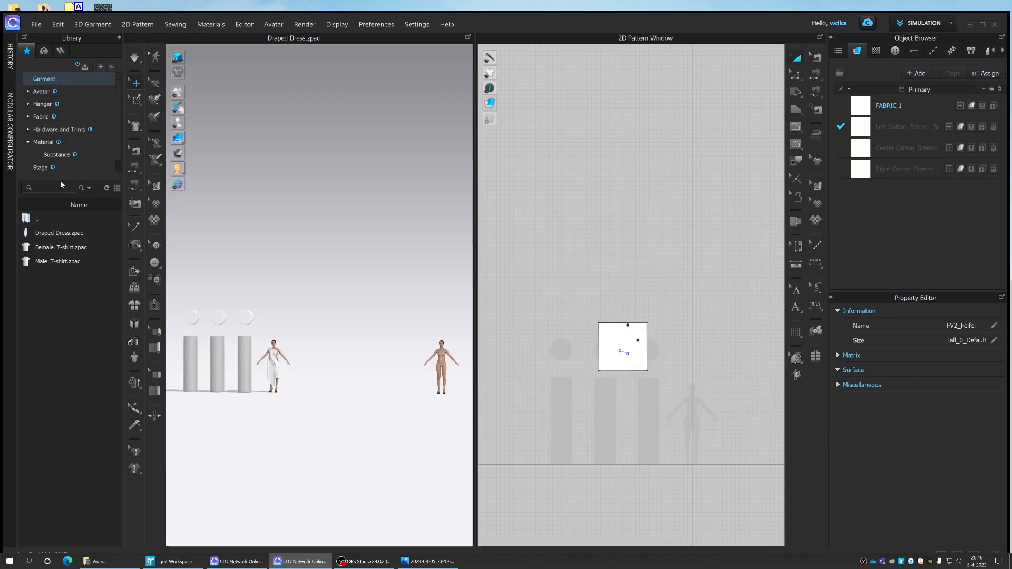
{"action": "double_click", "coordinate": [61, 234]}
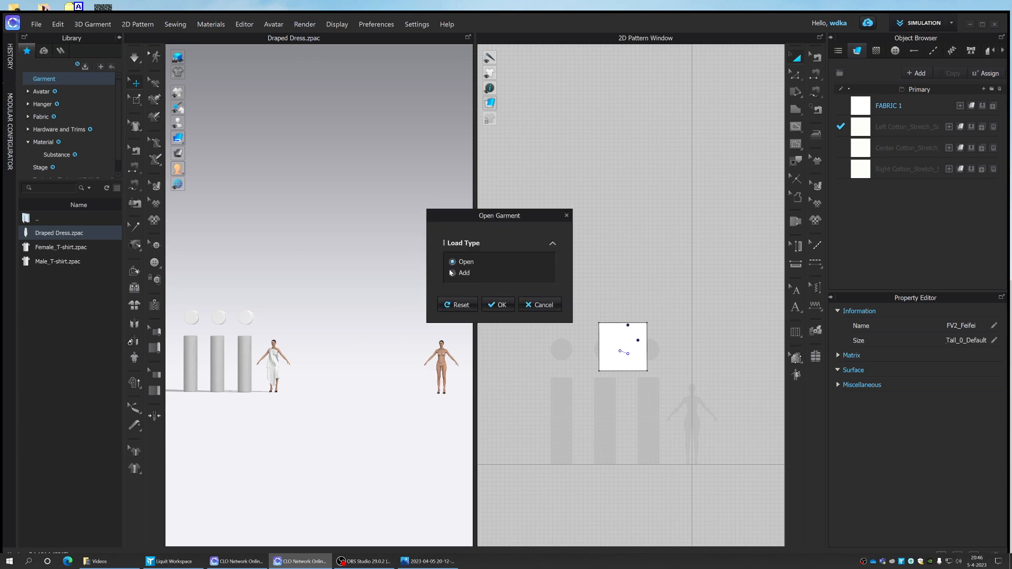
{"action": "left_click", "coordinate": [463, 273]}
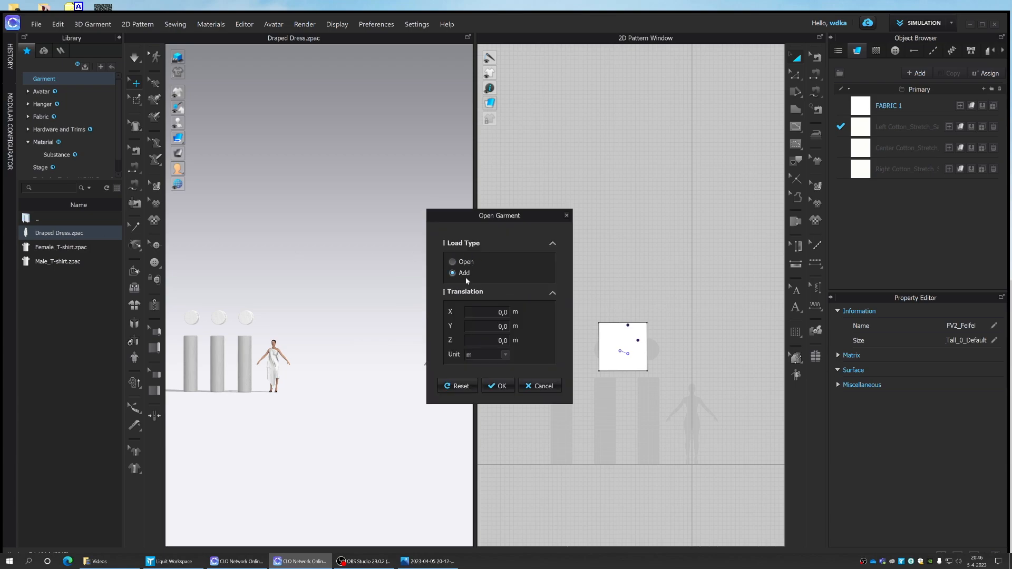
{"action": "left_click", "coordinate": [500, 386]}
{"action": "key", "text": "Tab"}
{"action": "left_click", "coordinate": [500, 386]}
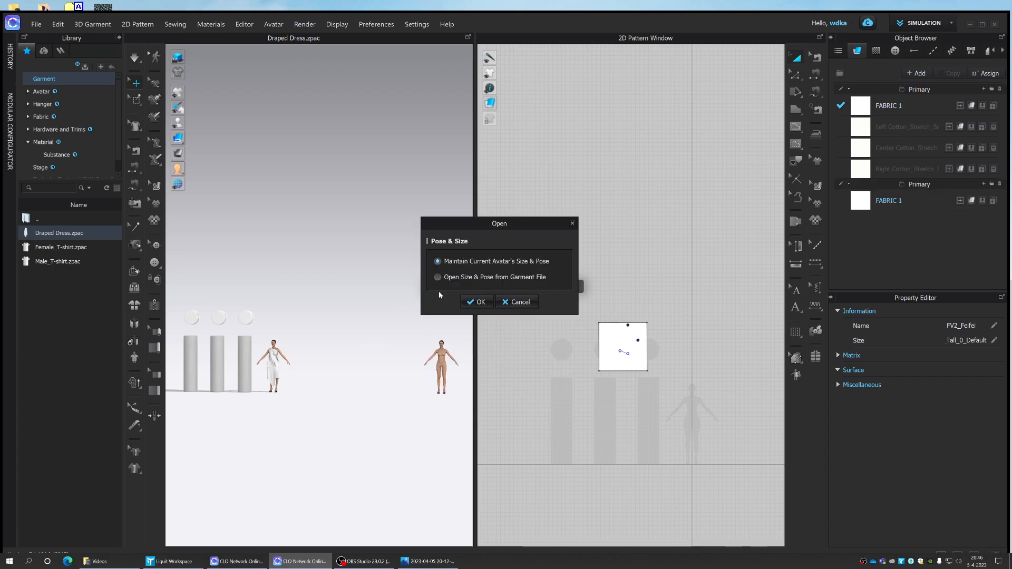
{"action": "left_click", "coordinate": [476, 302]}
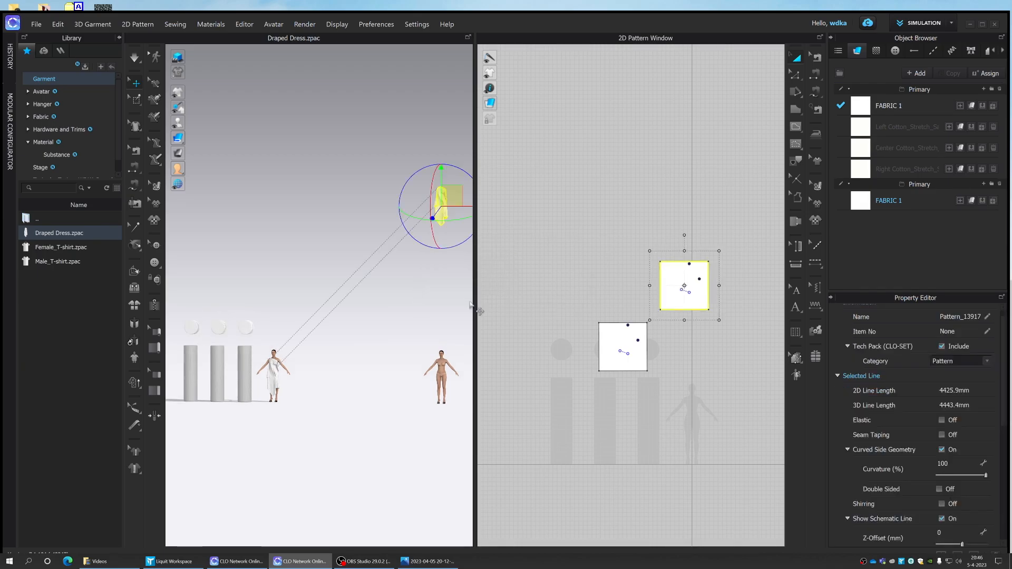
- Move the added dress to the ground center and reposition it over the second avatar's body
{"action": "right_click", "coordinate": [439, 202]}
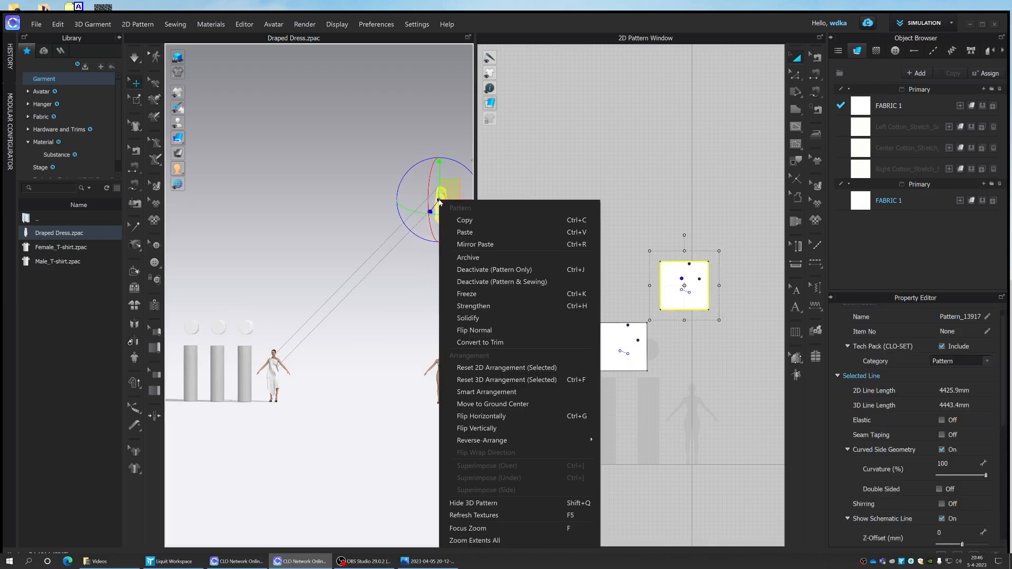
{"action": "left_click", "coordinate": [541, 404]}
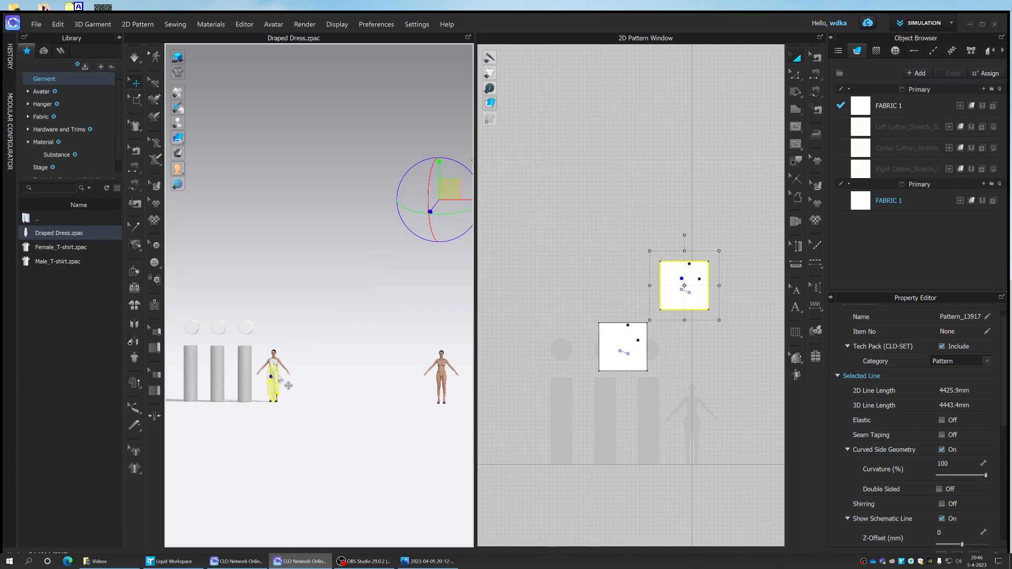
{"action": "left_click_drag", "start_coordinate": [445, 188], "coordinate": [615, 185]}
{"action": "right_click_drag", "start_coordinate": [409, 311], "coordinate": [375, 308]}
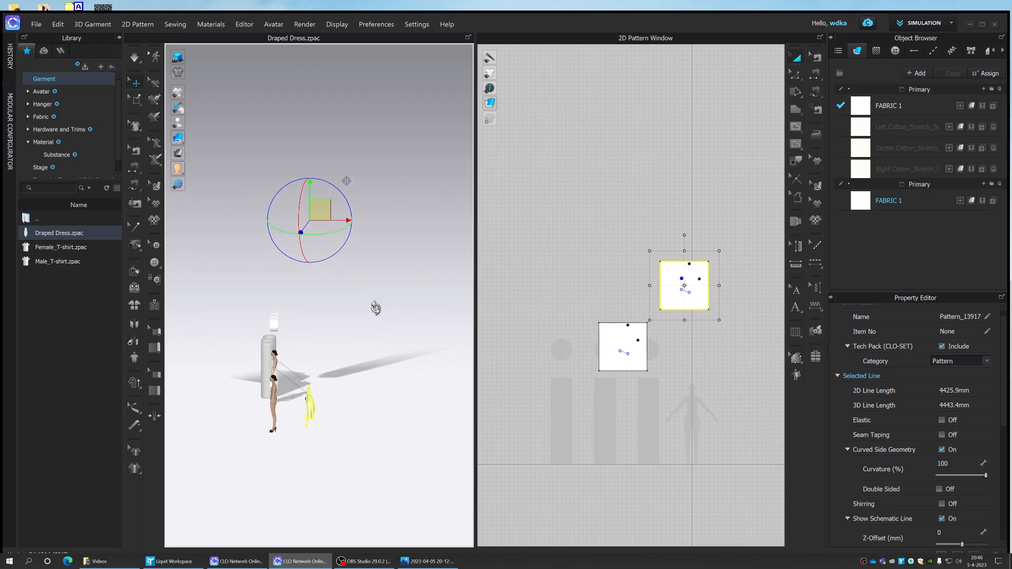
{"action": "left_click_drag", "start_coordinate": [315, 414], "coordinate": [274, 403]}
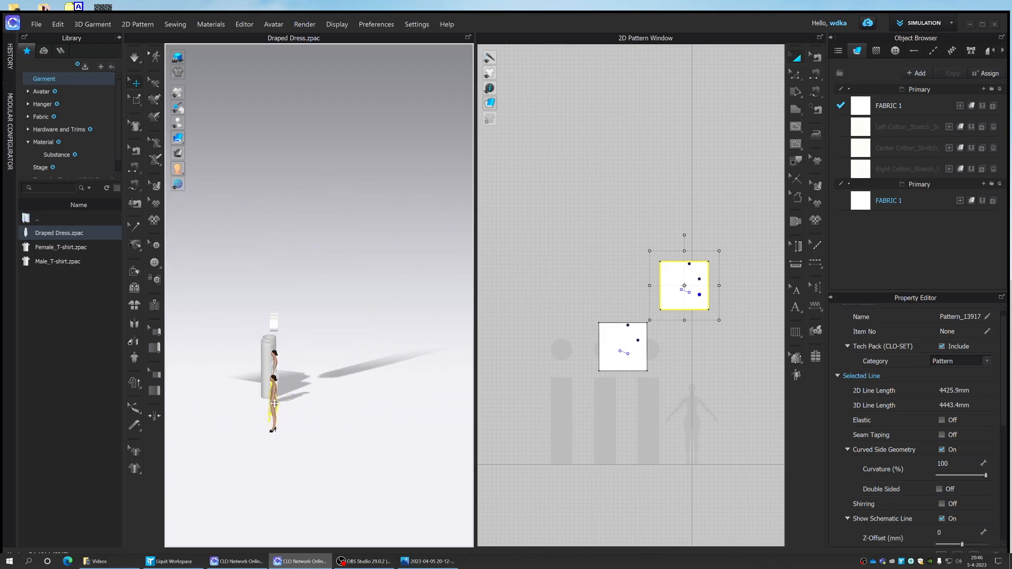
{"action": "right_click_drag", "start_coordinate": [303, 410], "coordinate": [365, 399]}
{"action": "left_click_drag", "start_coordinate": [314, 408], "coordinate": [324, 402]}
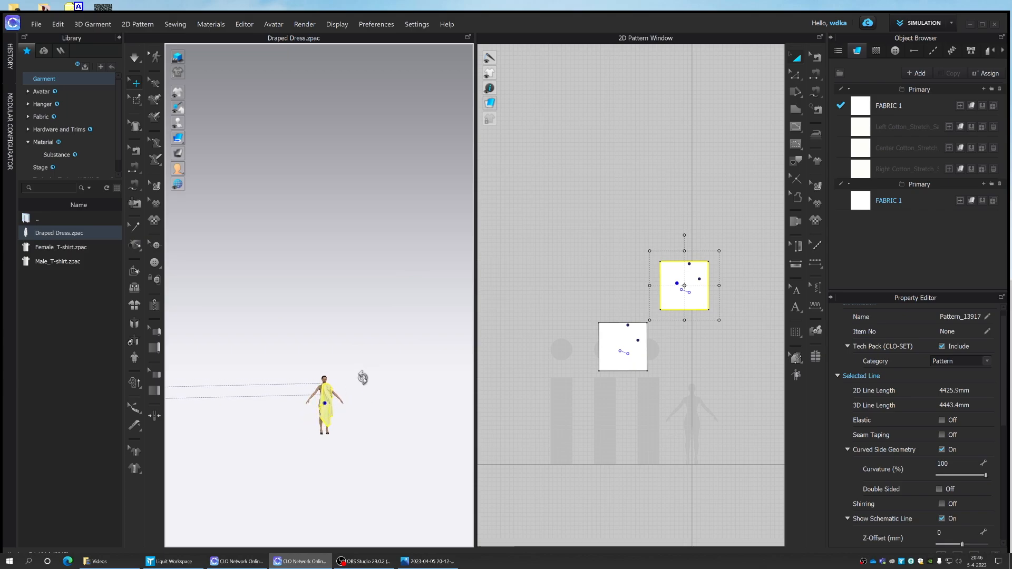
- Fine-tune the added dress's depth, sideways position and height so it fits on the second avatar's shoulder and body
{"action": "scroll", "coordinate": [364, 380], "scroll_direction": "up", "scroll_amount": 2}
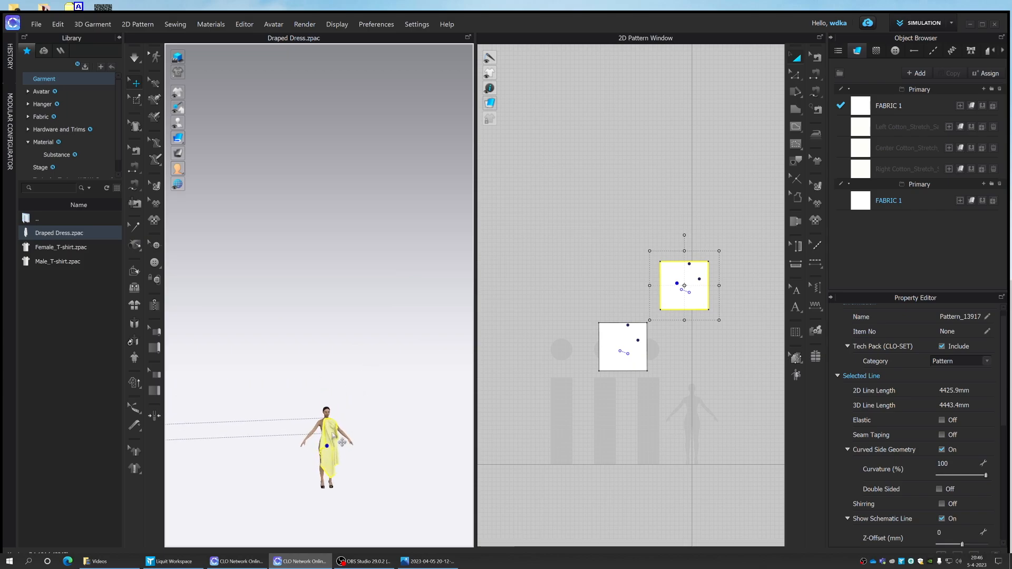
{"action": "scroll", "coordinate": [352, 435], "scroll_direction": "up", "scroll_amount": 2}
{"action": "middle_click_drag", "start_coordinate": [350, 435], "coordinate": [398, 332]}
{"action": "left_click", "coordinate": [392, 446]}
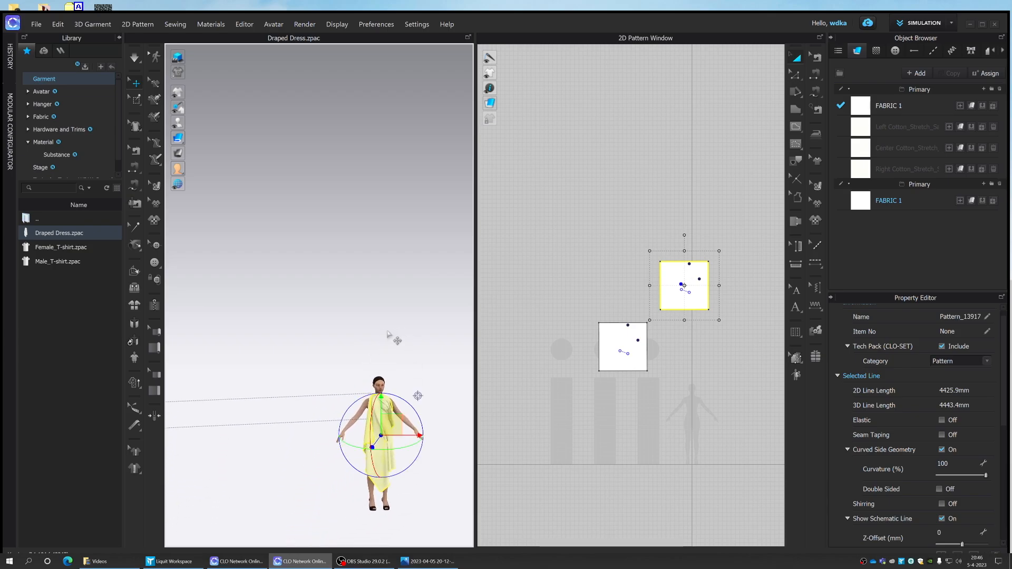
{"action": "right_click_drag", "start_coordinate": [398, 376], "coordinate": [433, 382]}
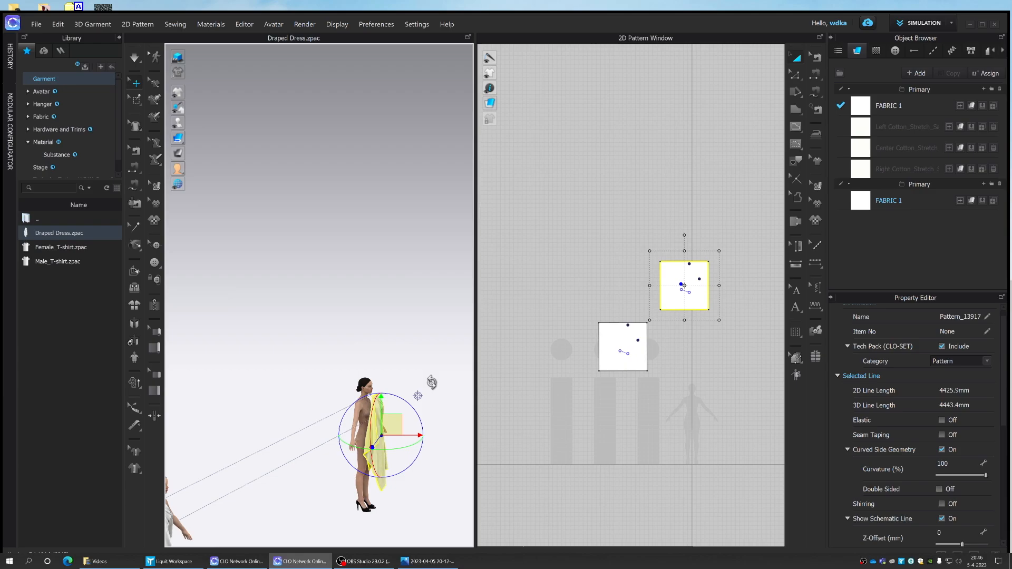
{"action": "left_click_drag", "start_coordinate": [419, 435], "coordinate": [410, 436]}
{"action": "right_click_drag", "start_coordinate": [413, 346], "coordinate": [369, 351]}
{"action": "left_click_drag", "start_coordinate": [406, 434], "coordinate": [414, 435]}
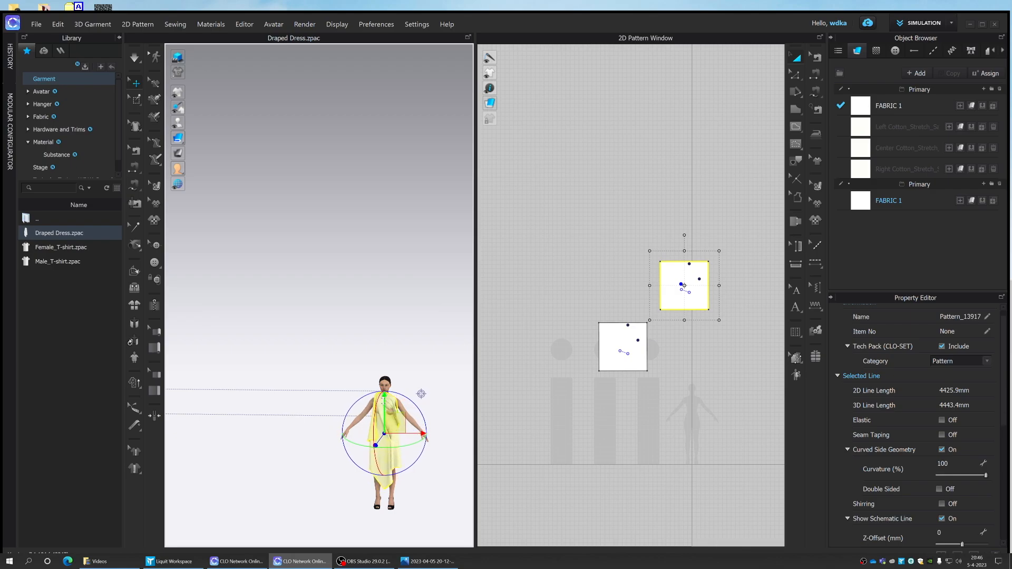
{"action": "left_click_drag", "start_coordinate": [383, 401], "coordinate": [383, 406]}
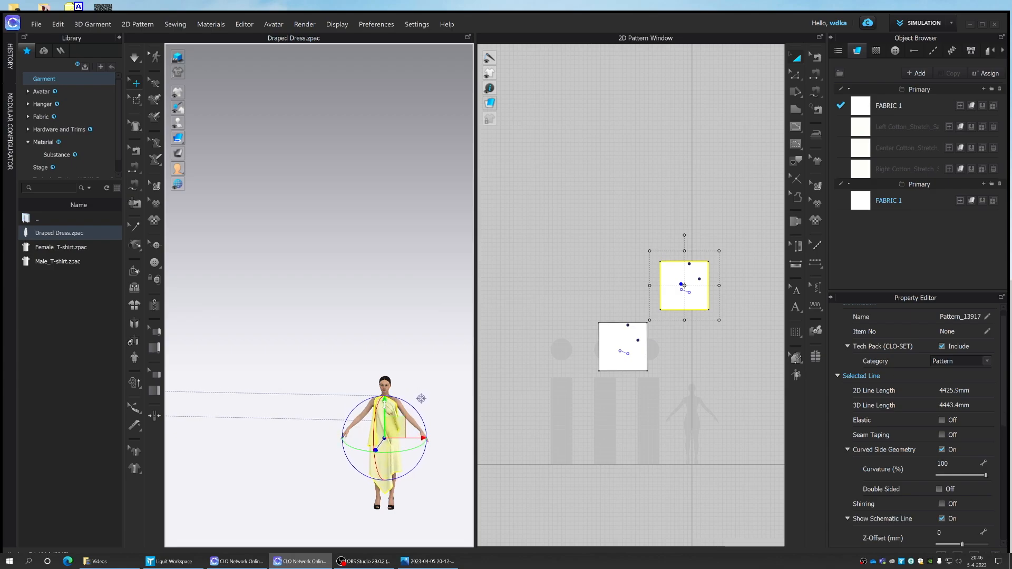
{"action": "left_click", "coordinate": [420, 383]}
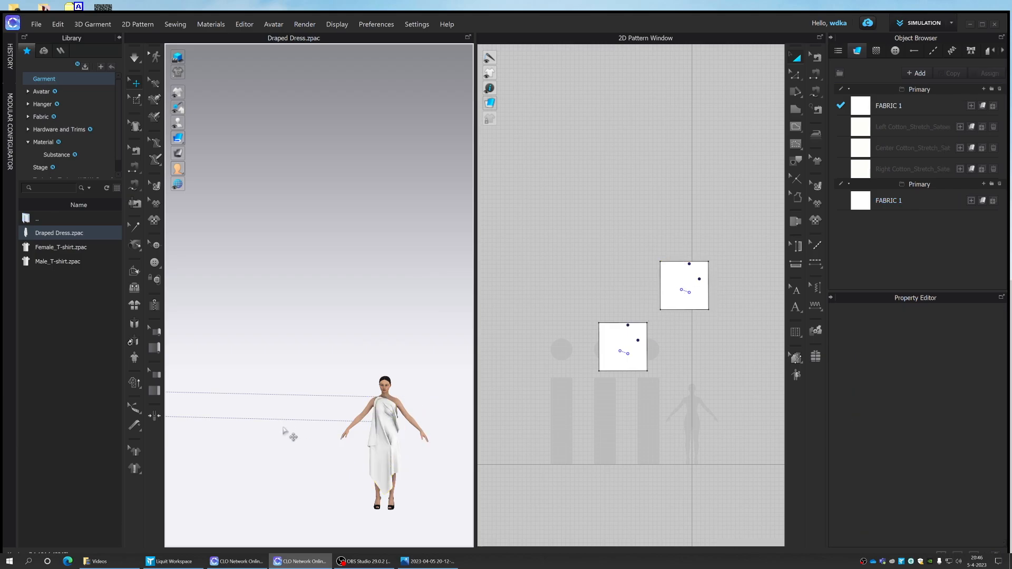
{"action": "scroll", "coordinate": [284, 430], "scroll_direction": "down", "scroll_amount": 5}
{"action": "middle_click_drag", "start_coordinate": [327, 432], "coordinate": [354, 472]}
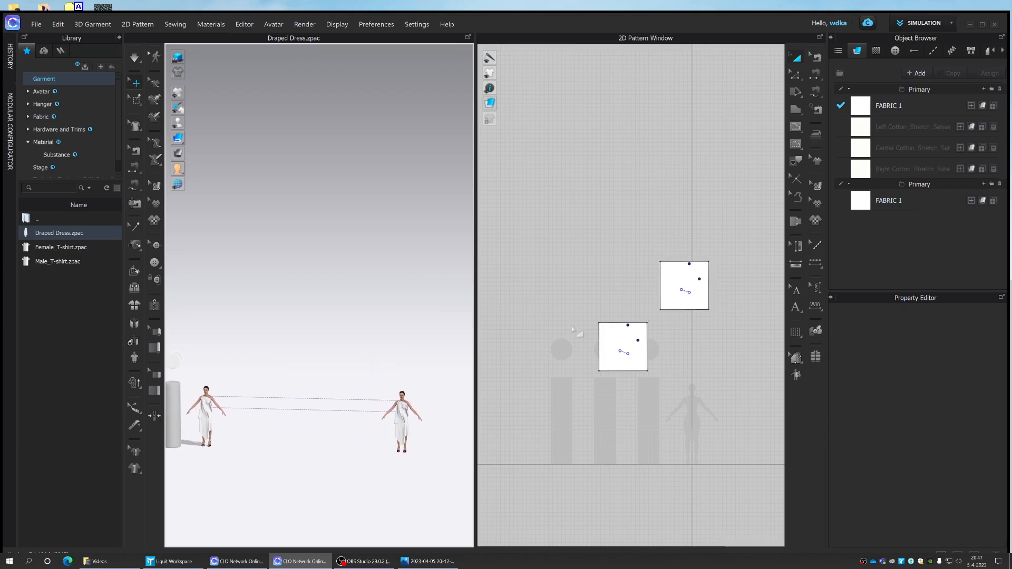
{"action": "left_click", "coordinate": [406, 435]}
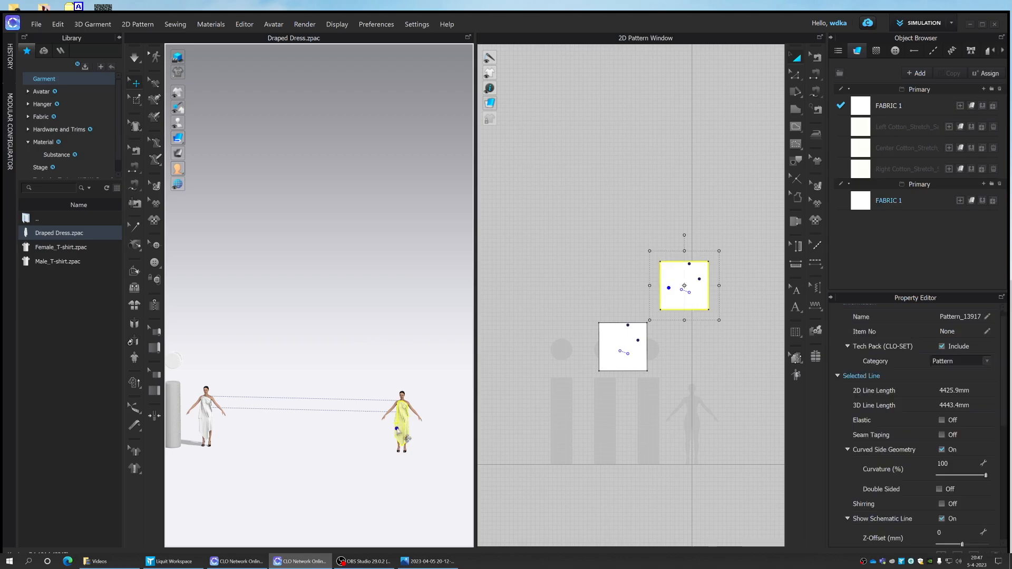
{"action": "left_click", "coordinate": [709, 338]}
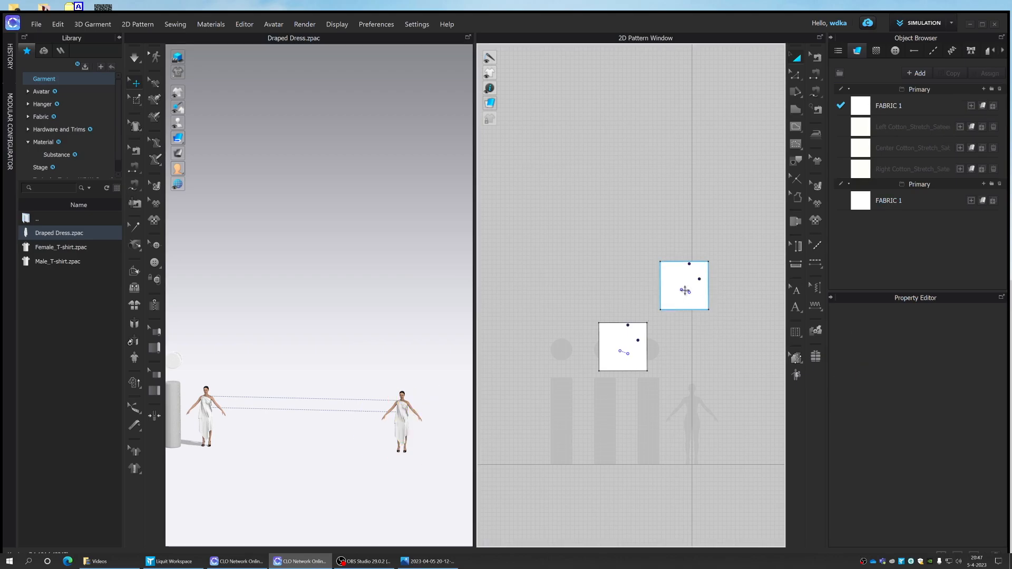
{"action": "key", "text": "z"}
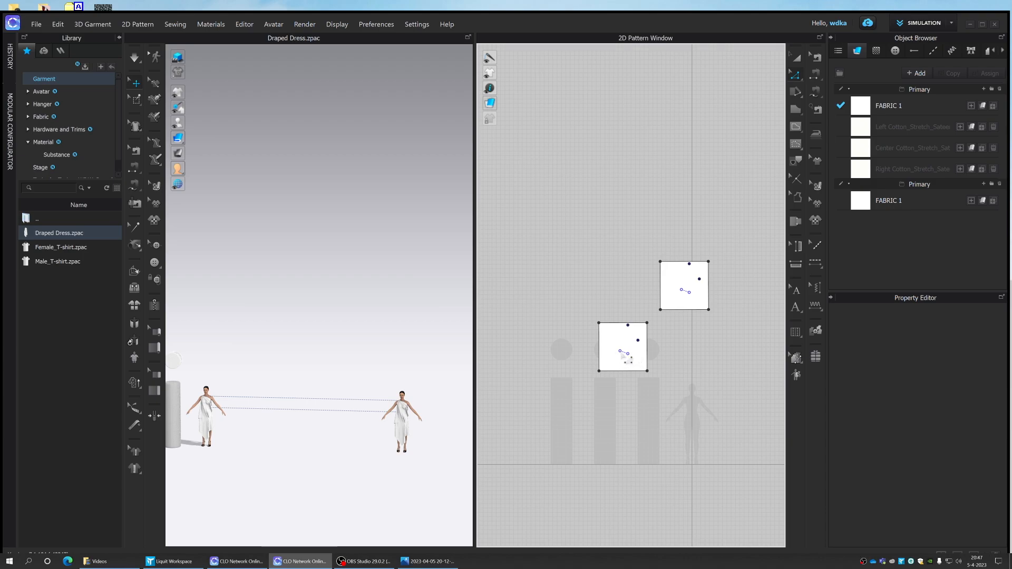
- Delete the shoulder tack that ties the second avatar's dress to the first avatar
{"action": "left_click", "coordinate": [138, 230]}
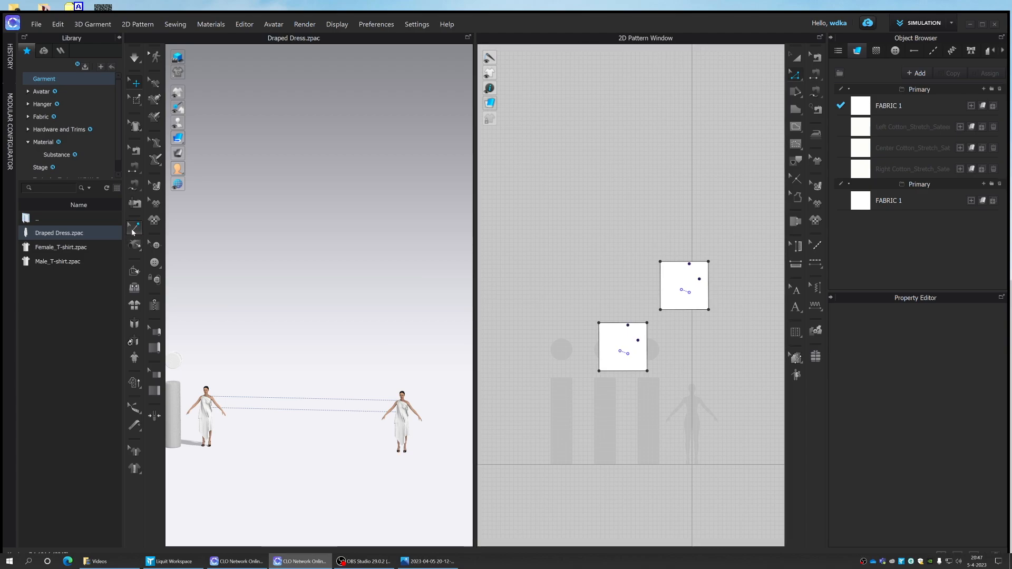
{"action": "left_click", "coordinate": [134, 229]}
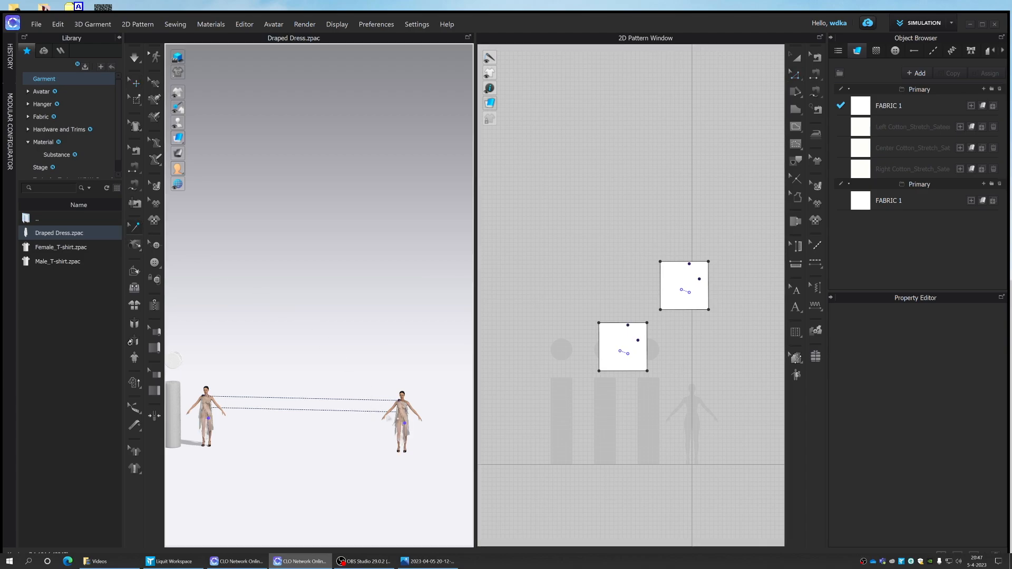
{"action": "scroll", "coordinate": [393, 407], "scroll_direction": "up", "scroll_amount": 5}
{"action": "middle_click_drag", "start_coordinate": [403, 382], "coordinate": [330, 270]}
{"action": "scroll", "coordinate": [320, 300], "scroll_direction": "up", "scroll_amount": 2}
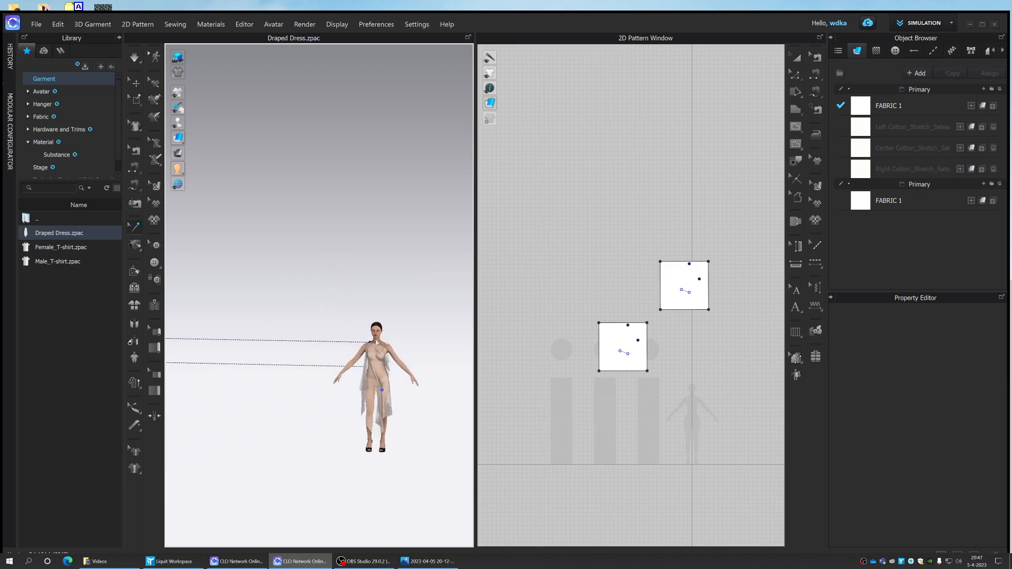
{"action": "left_click", "coordinate": [371, 343]}
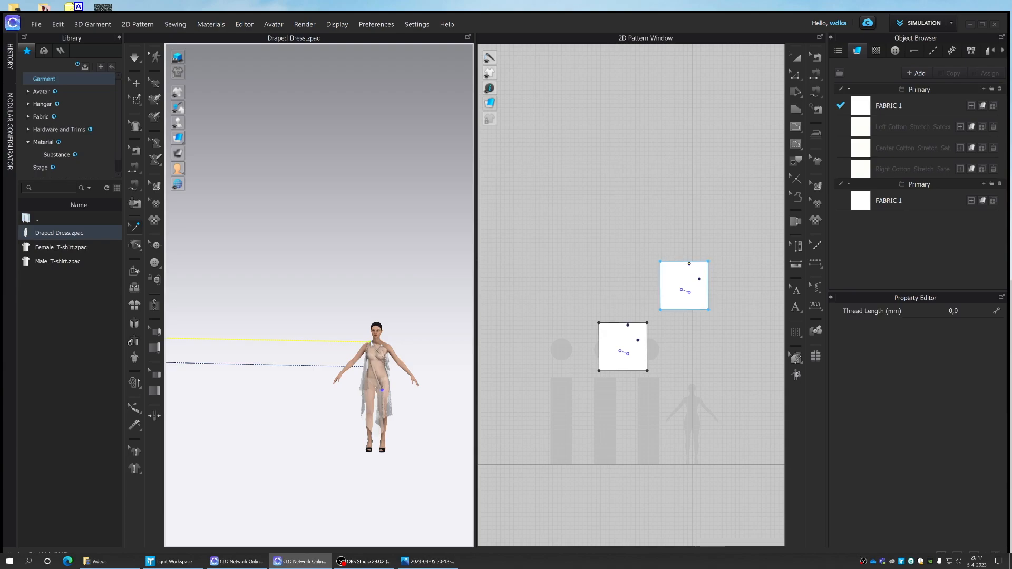
{"action": "right_click", "coordinate": [369, 341]}
{"action": "left_click", "coordinate": [396, 348]}
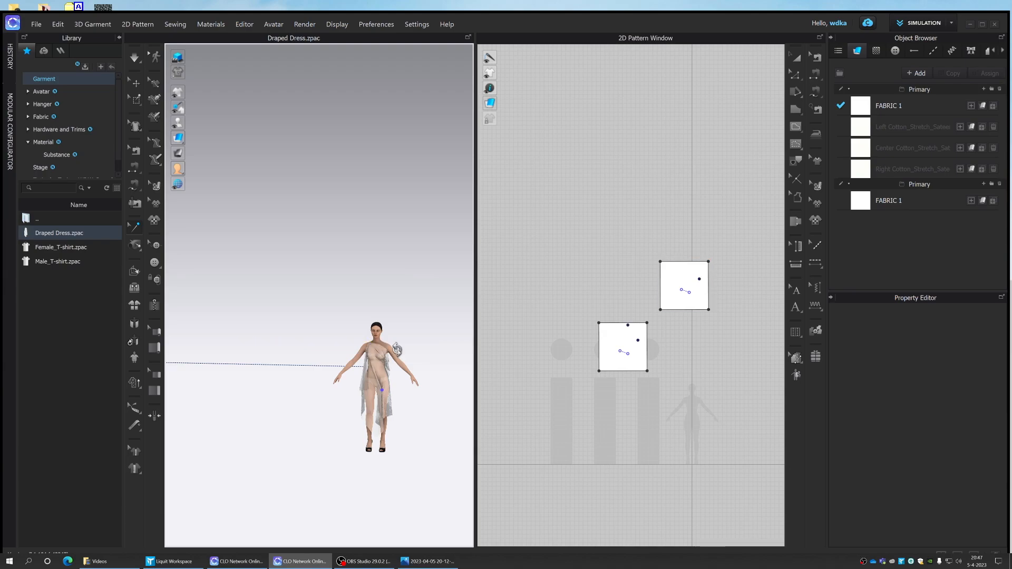
- Delete the remaining tack on the second avatar's dress that ties it to the first avatar
{"action": "right_click_drag", "start_coordinate": [396, 349], "coordinate": [301, 334]}
{"action": "left_click", "coordinate": [367, 396]}
{"action": "right_click", "coordinate": [367, 395]}
{"action": "left_click", "coordinate": [376, 403]}
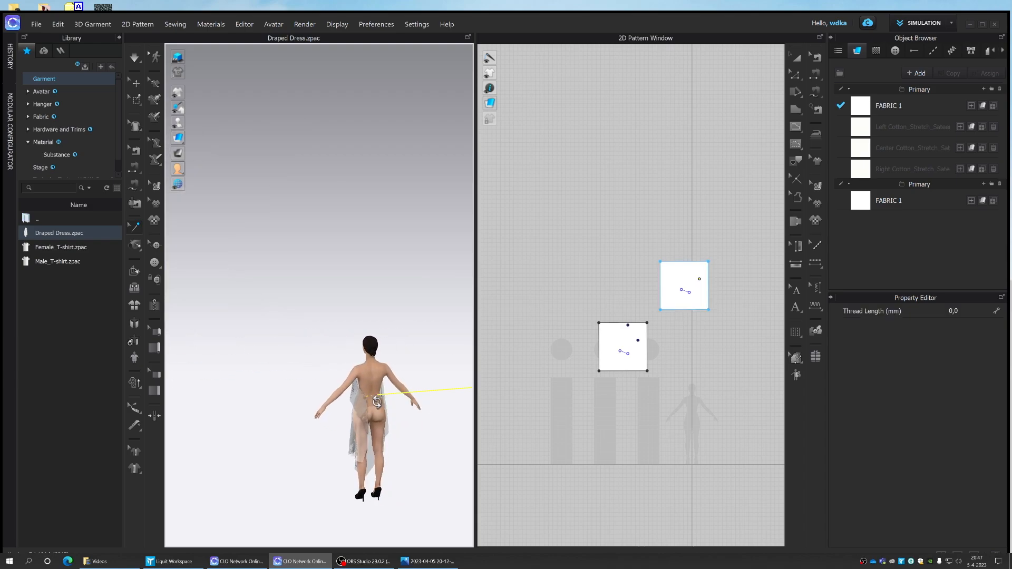
{"action": "right_click_drag", "start_coordinate": [403, 336], "coordinate": [515, 330]}
{"action": "scroll", "coordinate": [388, 355], "scroll_direction": "up", "scroll_amount": 3}
{"action": "scroll", "coordinate": [388, 354], "scroll_direction": "up", "scroll_amount": 2}
{"action": "middle_click_drag", "start_coordinate": [390, 352], "coordinate": [503, 378]}
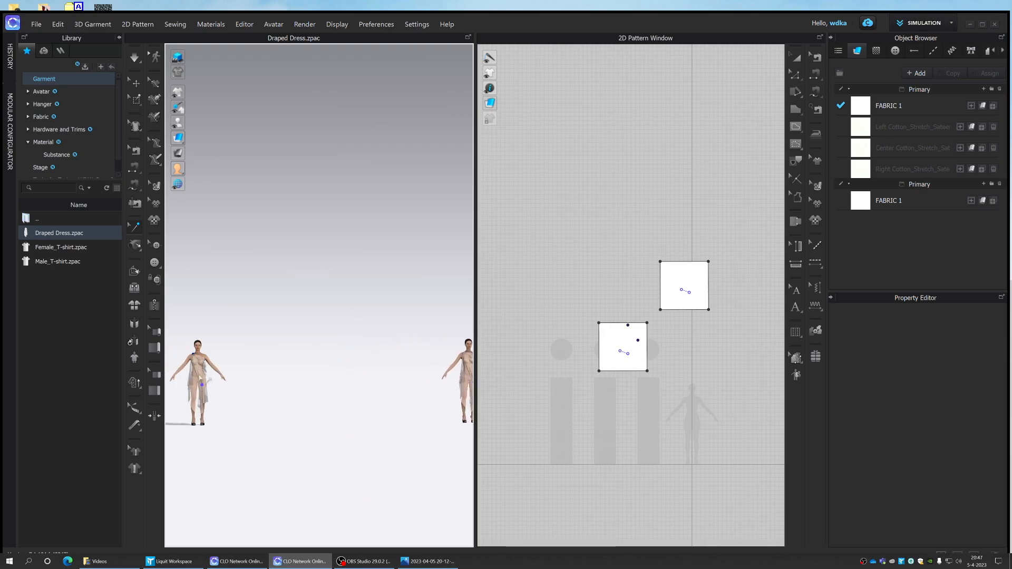
- Tack the second dress to its own avatar with Tack on Avatar, placing one tack at each shoulder
{"action": "middle_click_drag", "start_coordinate": [301, 346], "coordinate": [163, 331]}
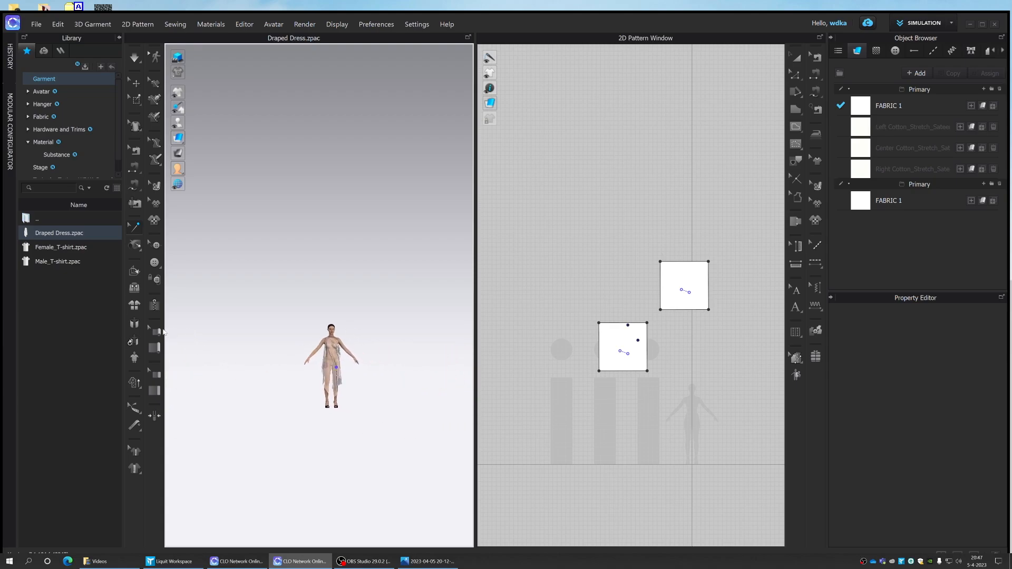
{"action": "left_click", "coordinate": [136, 248]}
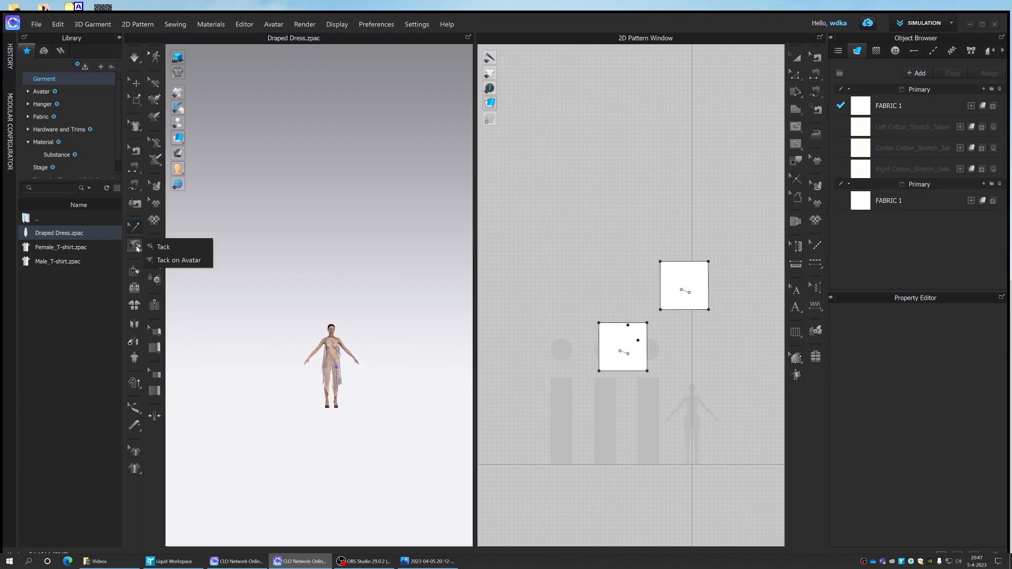
{"action": "left_click", "coordinate": [158, 259]}
{"action": "scroll", "coordinate": [358, 345], "scroll_direction": "up", "scroll_amount": 4}
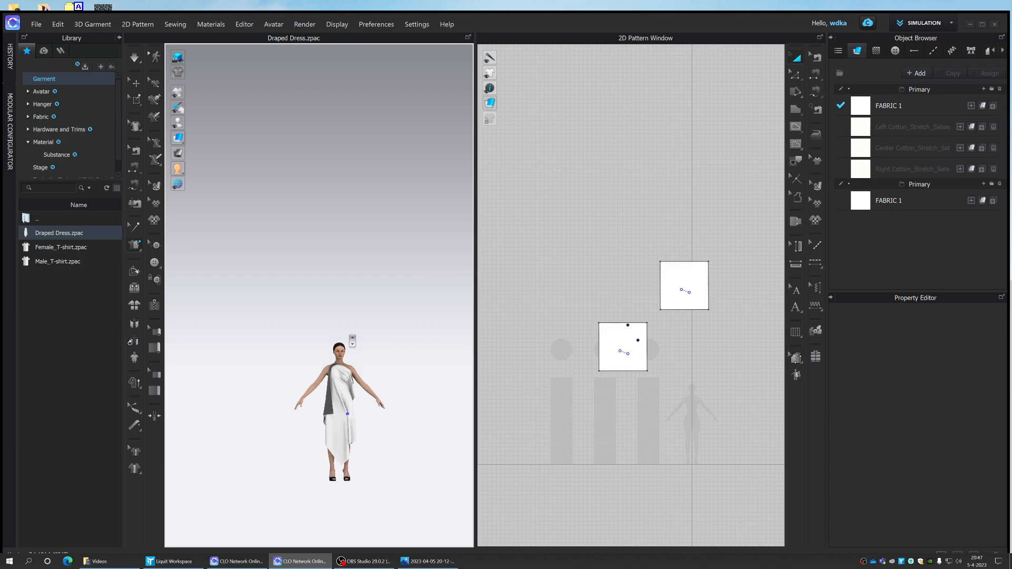
{"action": "left_click", "coordinate": [358, 400]}
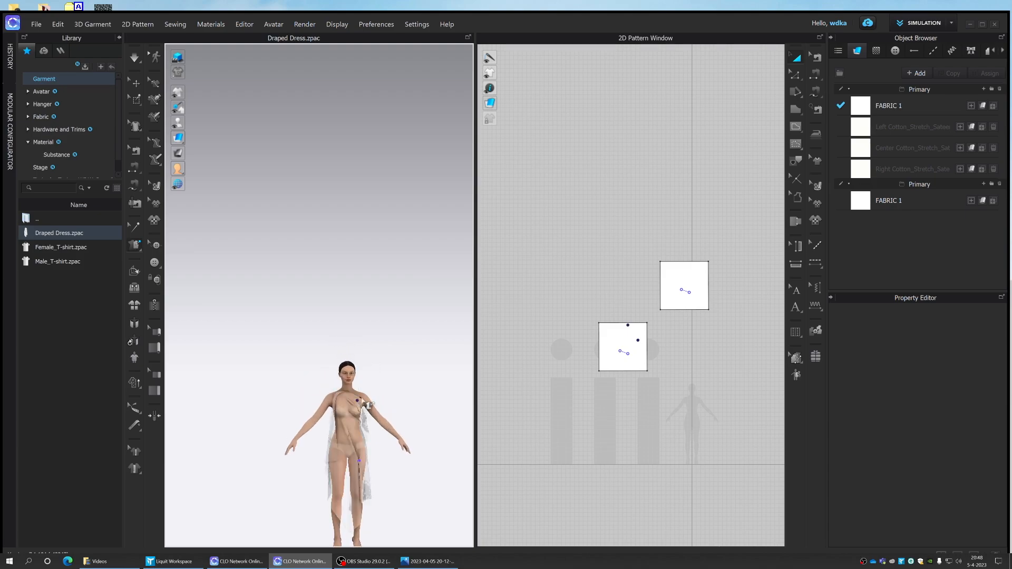
{"action": "left_click", "coordinate": [363, 394]}
{"action": "left_click", "coordinate": [349, 403]}
{"action": "left_click", "coordinate": [331, 395]}
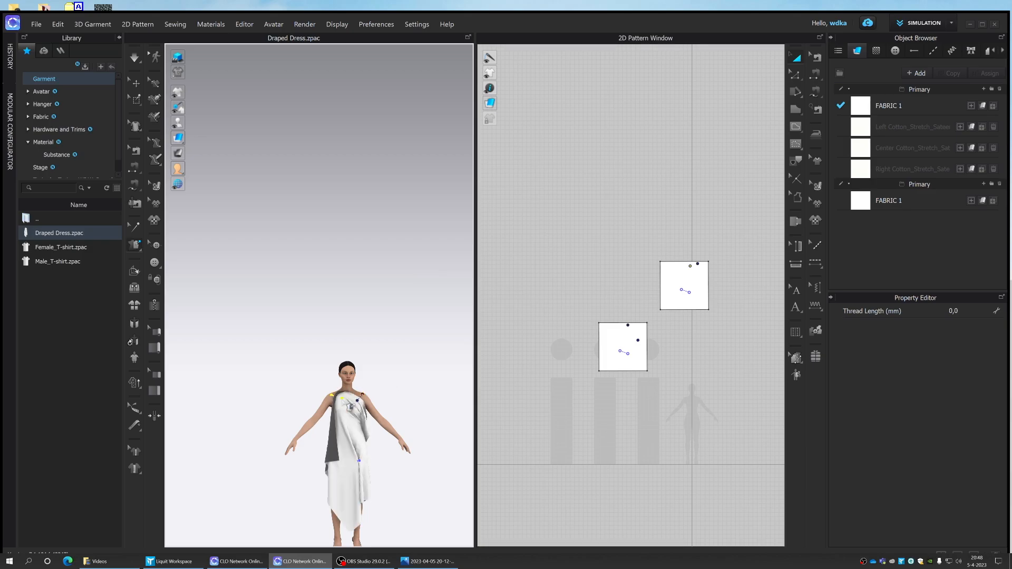
- Run the simulation so the re-tacked dress drapes on the second avatar, and stop it once both avatars are checked
{"action": "scroll", "coordinate": [343, 395], "scroll_direction": "down", "scroll_amount": 1}
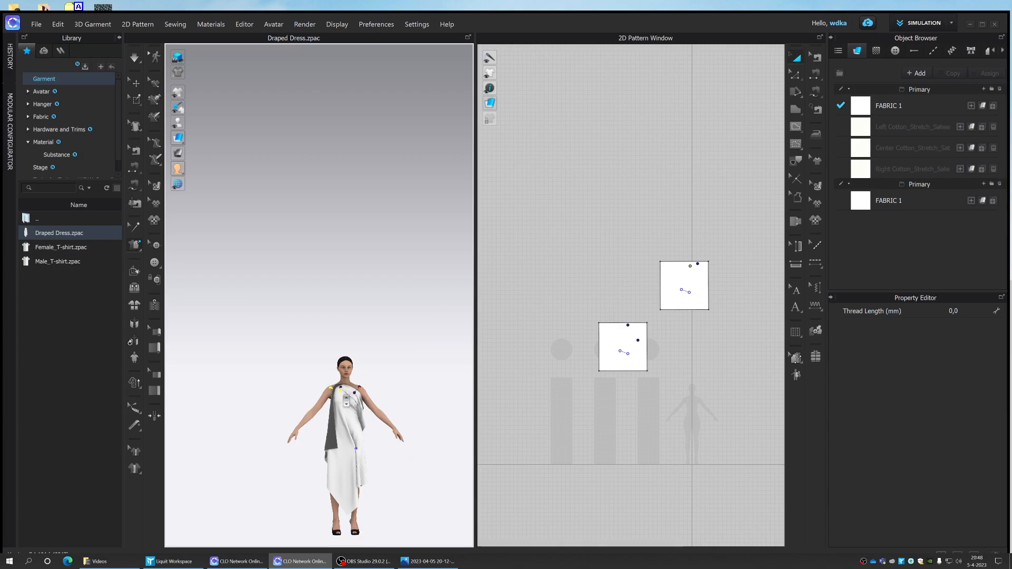
{"action": "scroll", "coordinate": [319, 293], "scroll_direction": "down", "scroll_amount": 3}
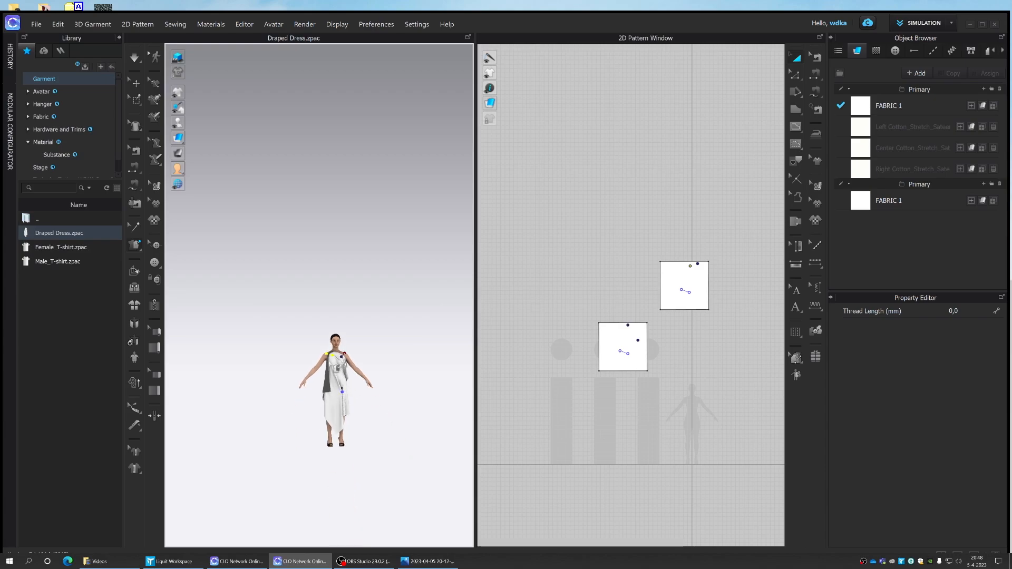
{"action": "key", "text": "space"}
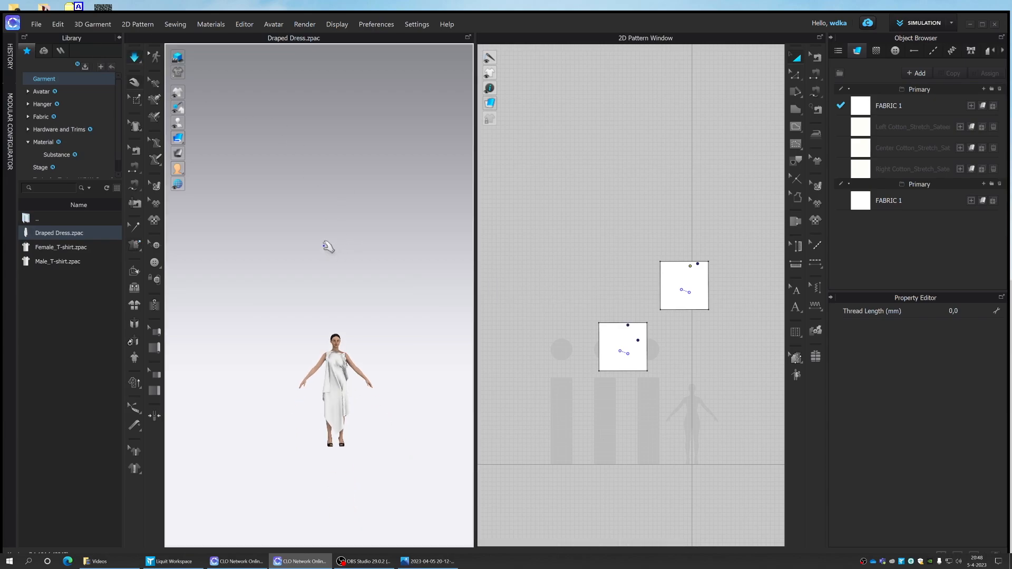
{"action": "scroll", "coordinate": [336, 279], "scroll_direction": "down", "scroll_amount": 3}
{"action": "middle_click_drag", "start_coordinate": [338, 279], "coordinate": [458, 281]}
{"action": "scroll", "coordinate": [450, 295], "scroll_direction": "down", "scroll_amount": 2}
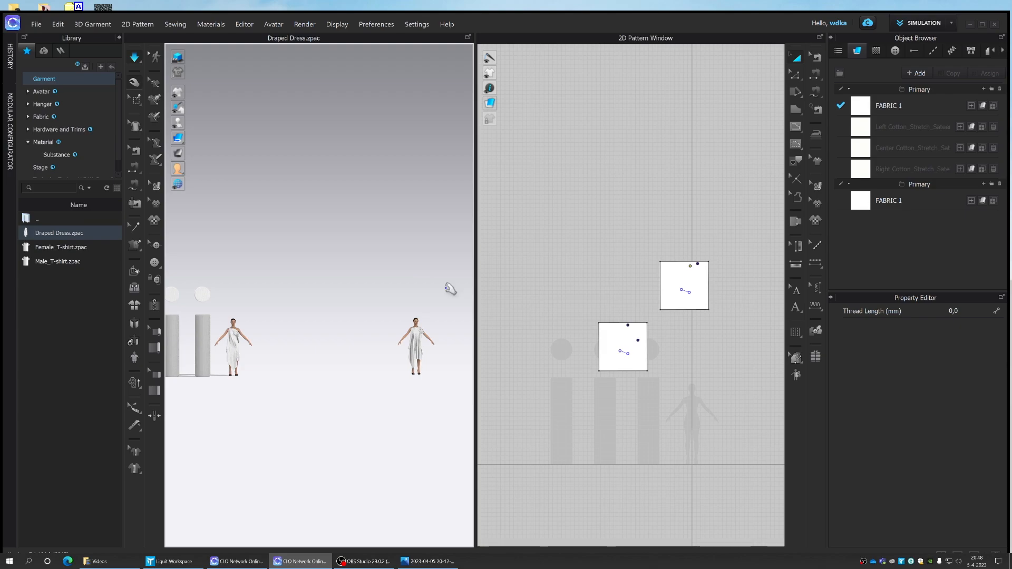
{"action": "scroll", "coordinate": [409, 287], "scroll_direction": "down", "scroll_amount": 3}
{"action": "scroll", "coordinate": [407, 287], "scroll_direction": "up", "scroll_amount": 2}
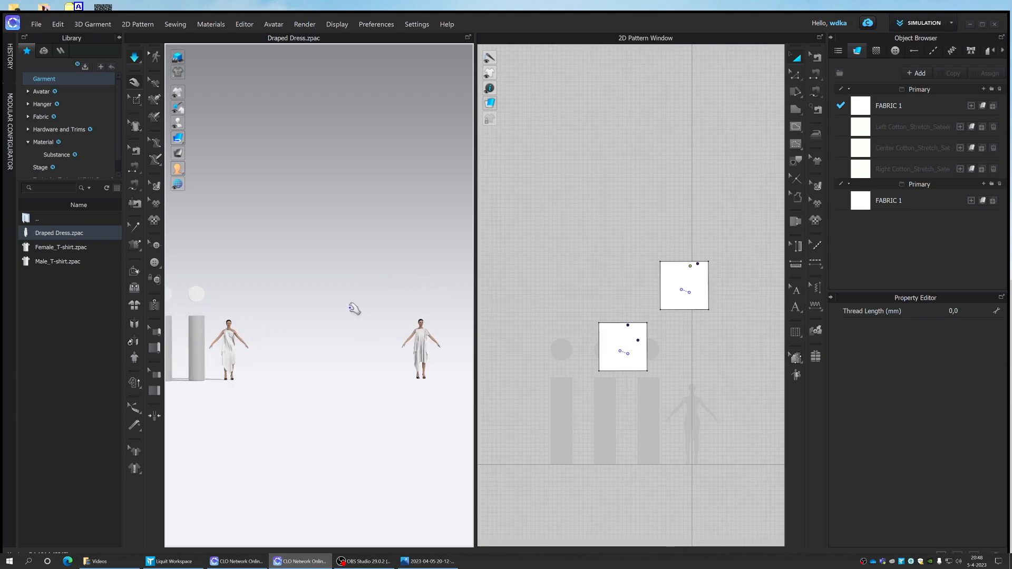
{"action": "left_click", "coordinate": [135, 56]}
{"action": "left_click", "coordinate": [160, 59]}
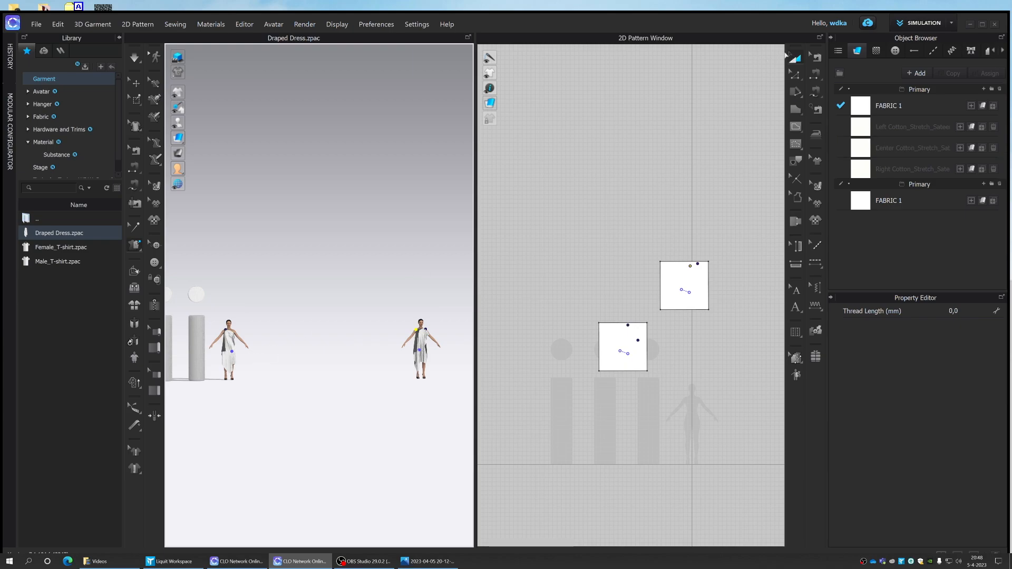
- Assign the Center Cotton_Stretch_Sateen fabric to the first avatar's dress and the Left Cotton_Stretch_Sateen fabric to the second avatar's dress
{"action": "left_click", "coordinate": [799, 58]}
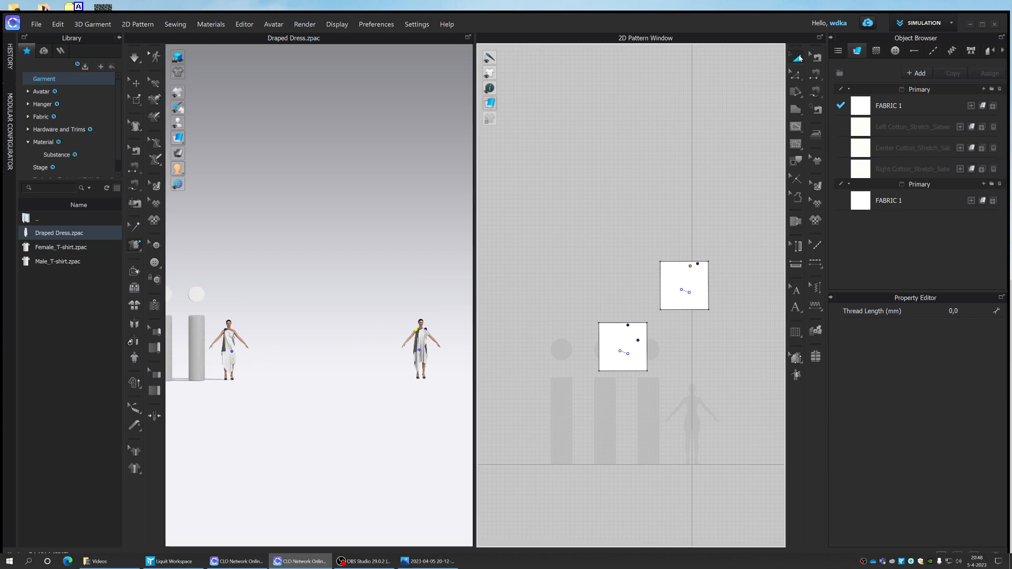
{"action": "left_click", "coordinate": [133, 83]}
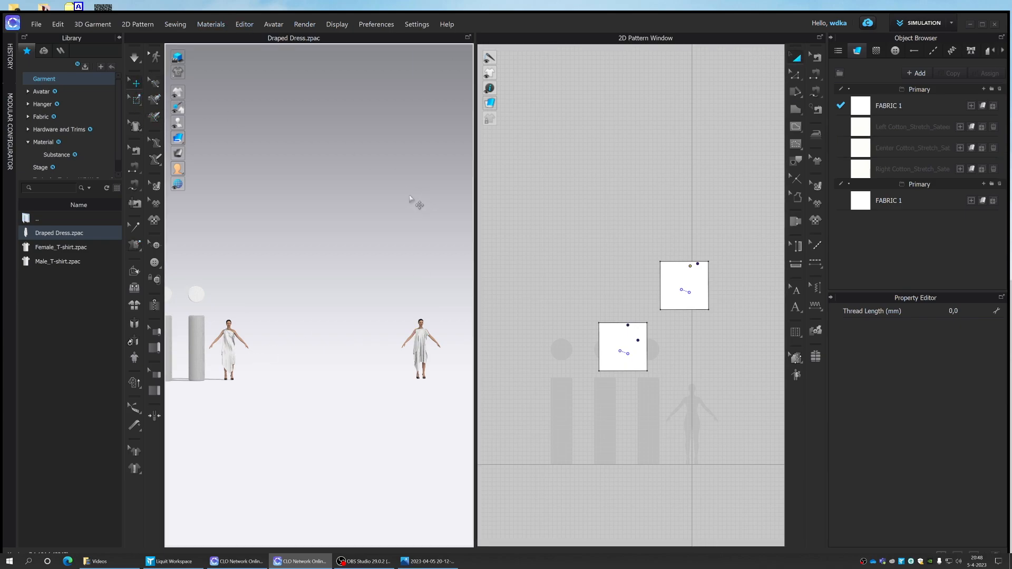
{"action": "left_click", "coordinate": [233, 354]}
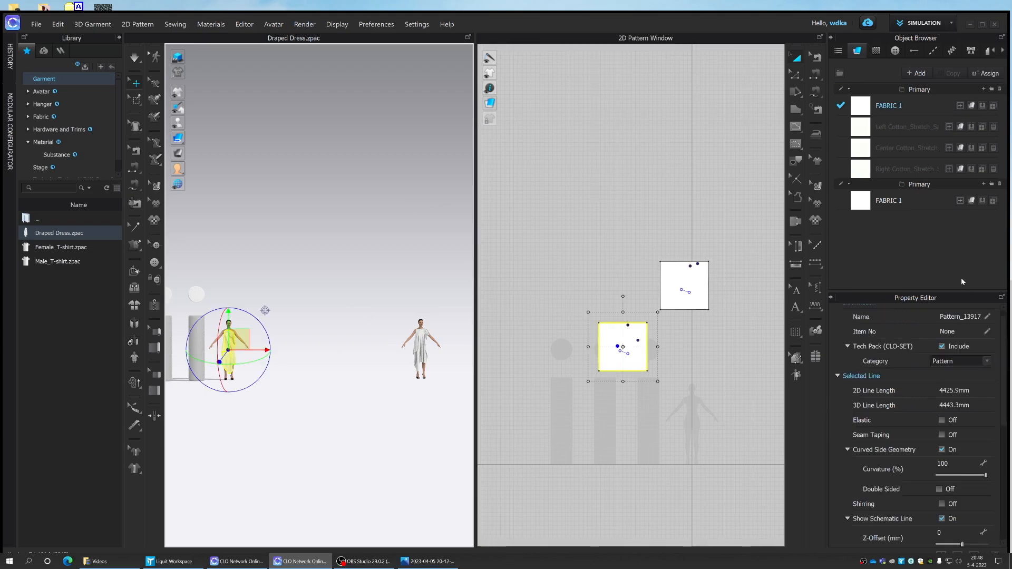
{"action": "left_click", "coordinate": [972, 148]}
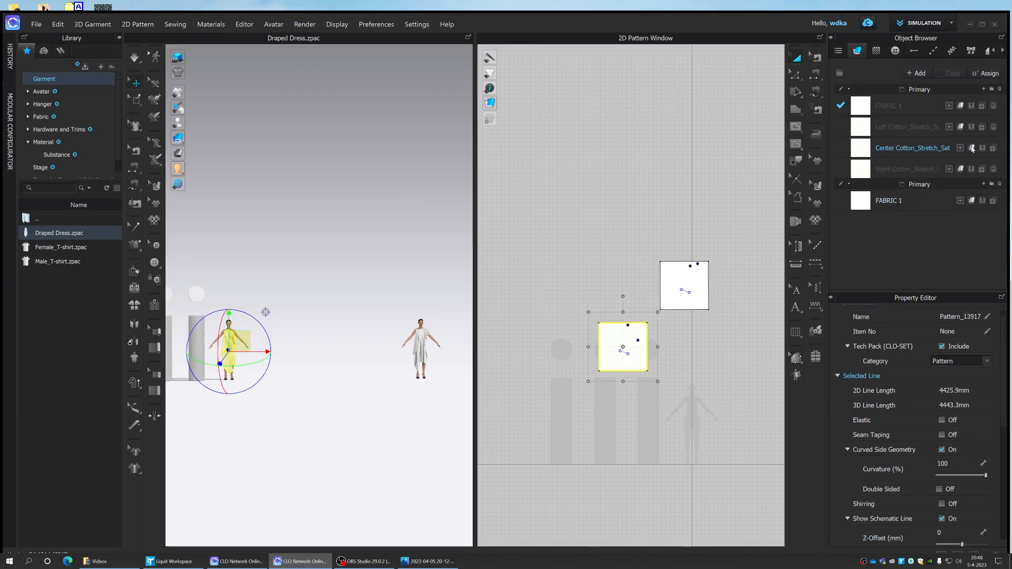
{"action": "left_click", "coordinate": [422, 356]}
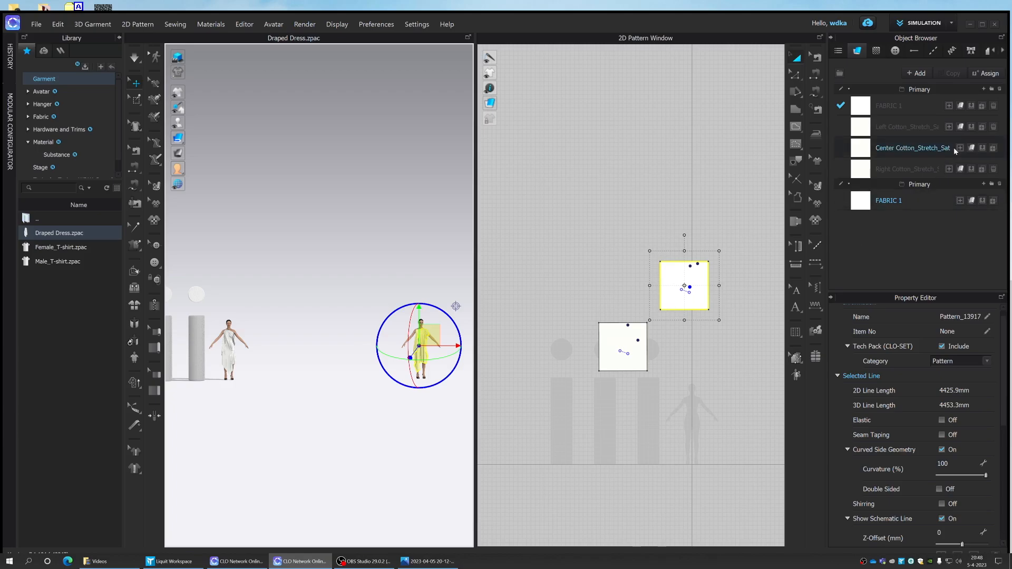
{"action": "left_click", "coordinate": [972, 129]}
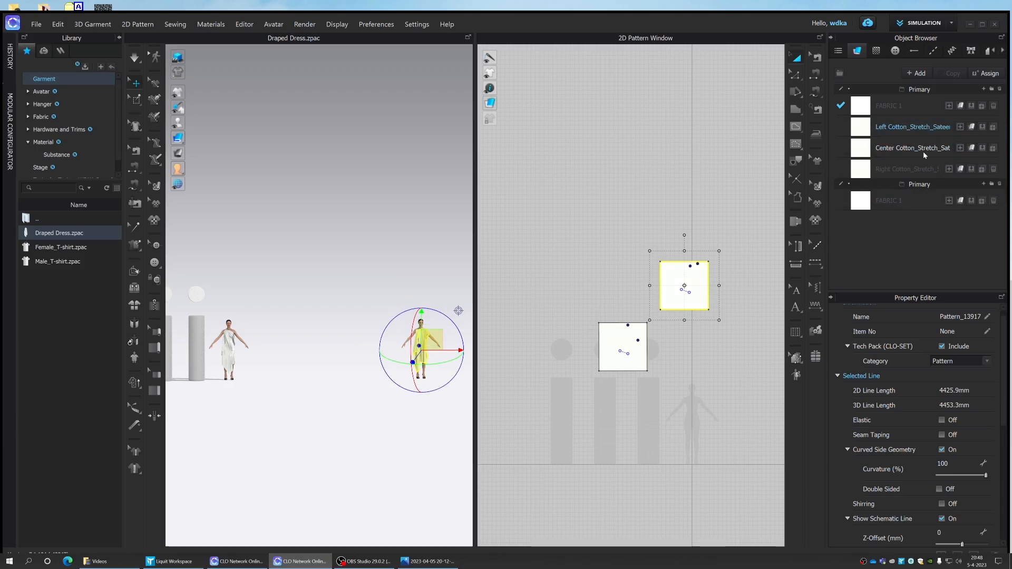
{"action": "left_click", "coordinate": [383, 262]}
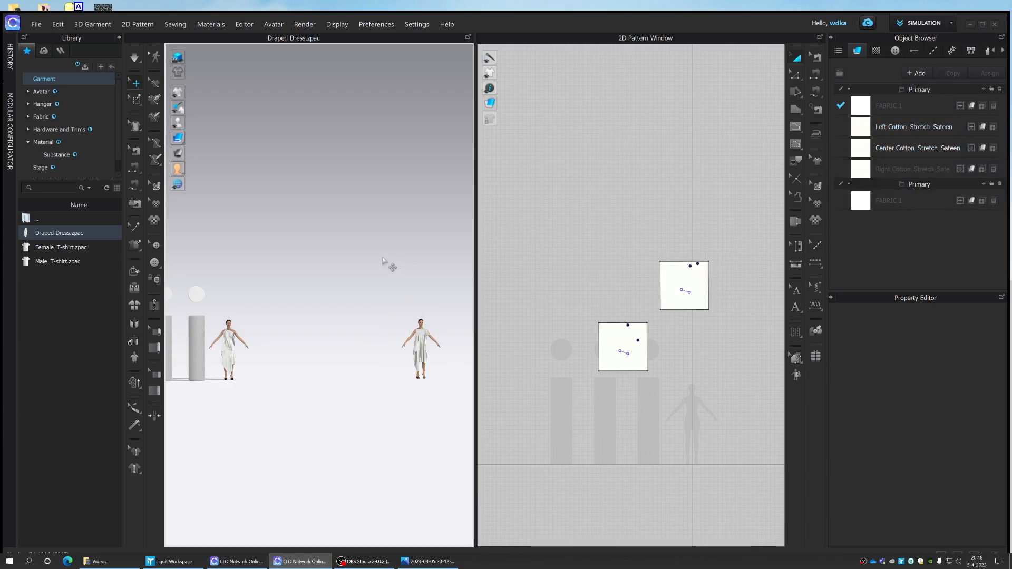
- Review both dressed avatars in the 3D view and preview the saved Draped Dress garment file
{"action": "scroll", "coordinate": [385, 261], "scroll_direction": "down", "scroll_amount": 5}
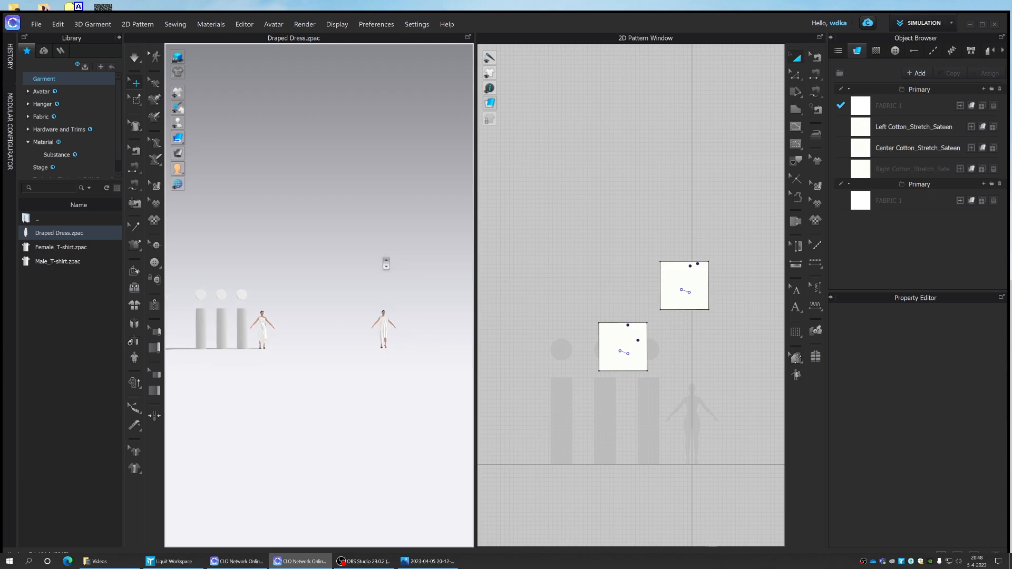
{"action": "middle_click_drag", "start_coordinate": [389, 265], "coordinate": [432, 285]}
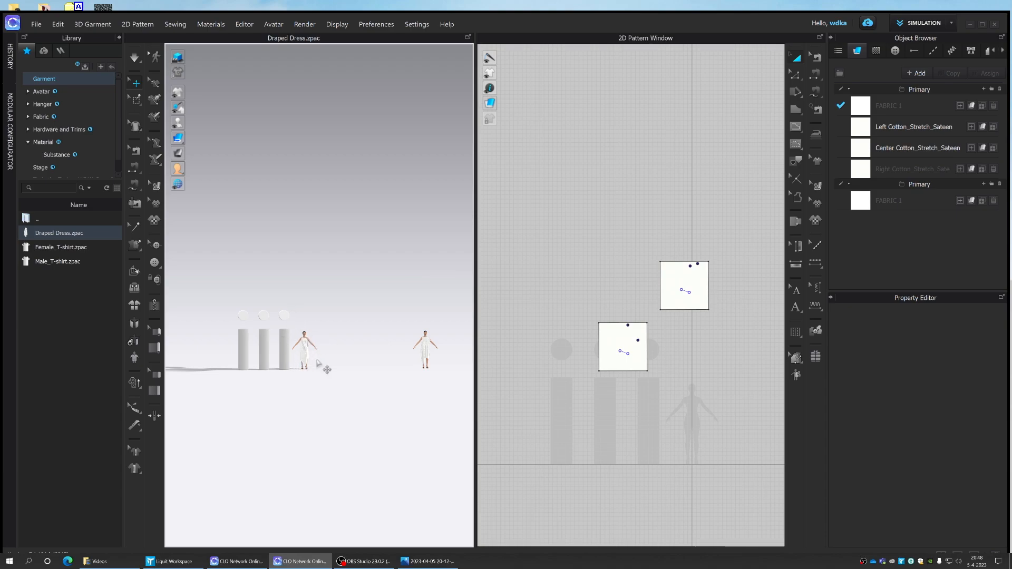
{"action": "scroll", "coordinate": [316, 361], "scroll_direction": "up", "scroll_amount": 5}
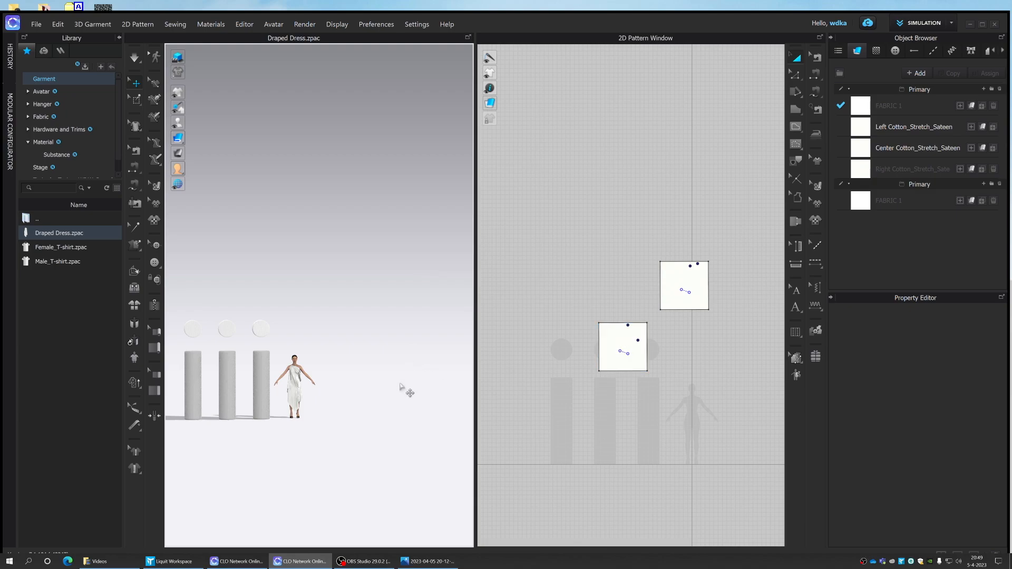
{"action": "scroll", "coordinate": [404, 389], "scroll_direction": "down", "scroll_amount": 3}
{"action": "middle_click_drag", "start_coordinate": [394, 397], "coordinate": [373, 379]}
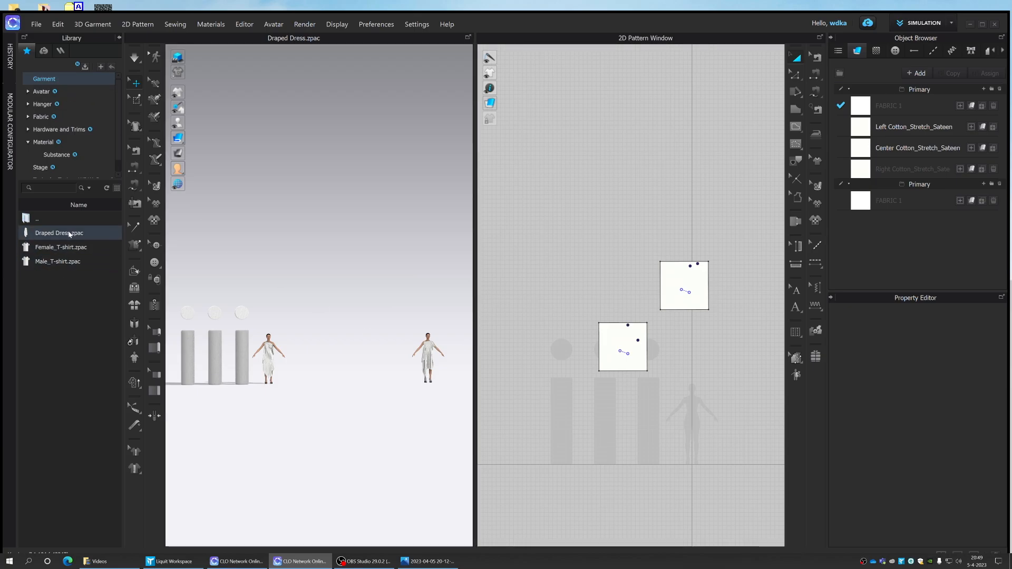
{"action": "mouse_move", "coordinate": [70, 234]}
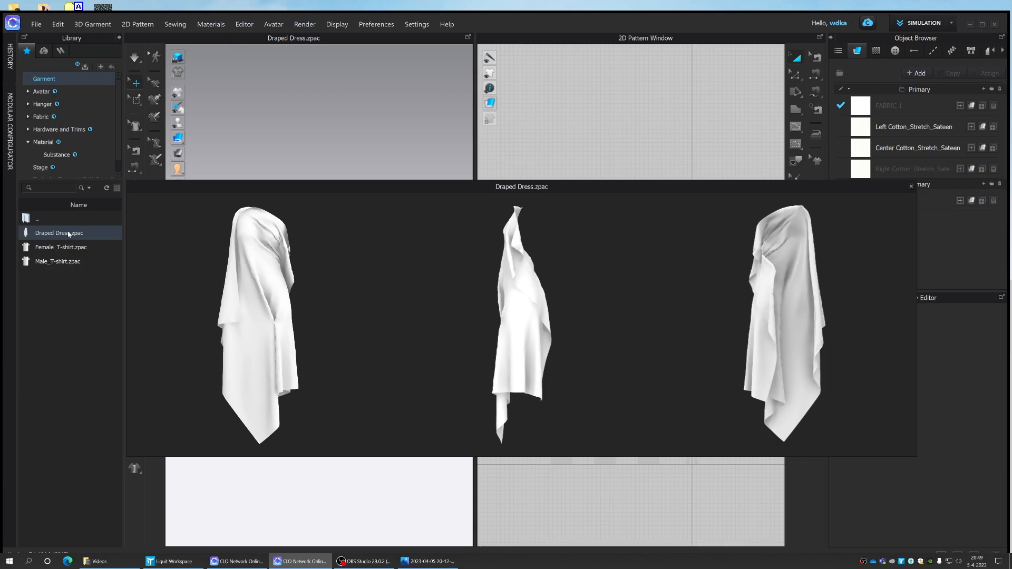